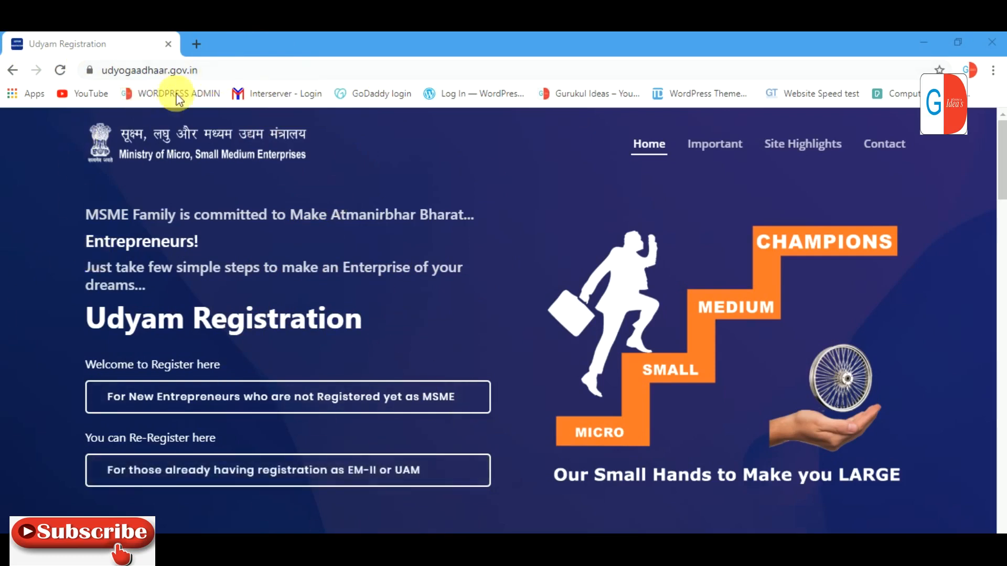
Step: Load udyogaadhaar.gov.in in Chrome to reach the Udyam Registration home page
click(252, 70)
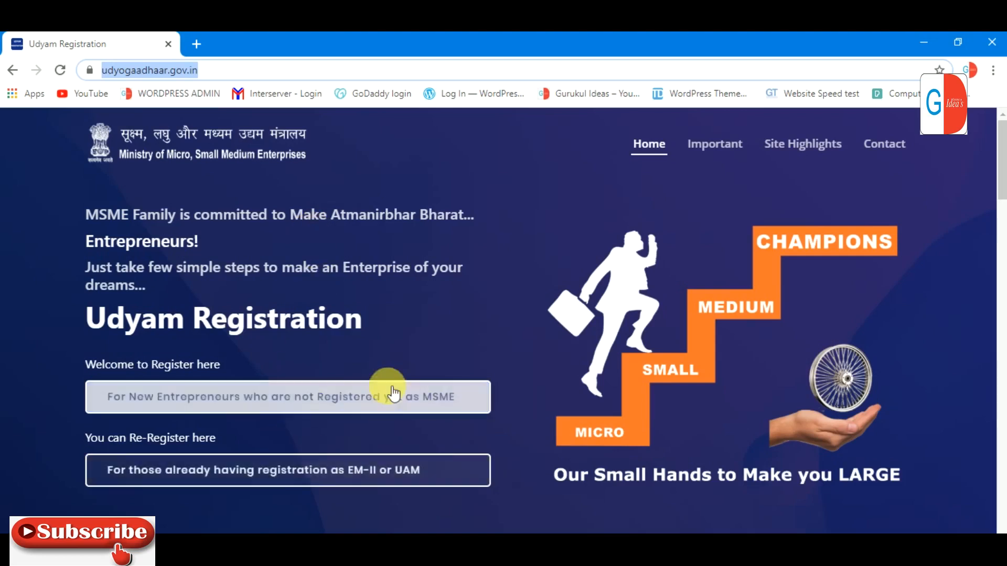
click(330, 466)
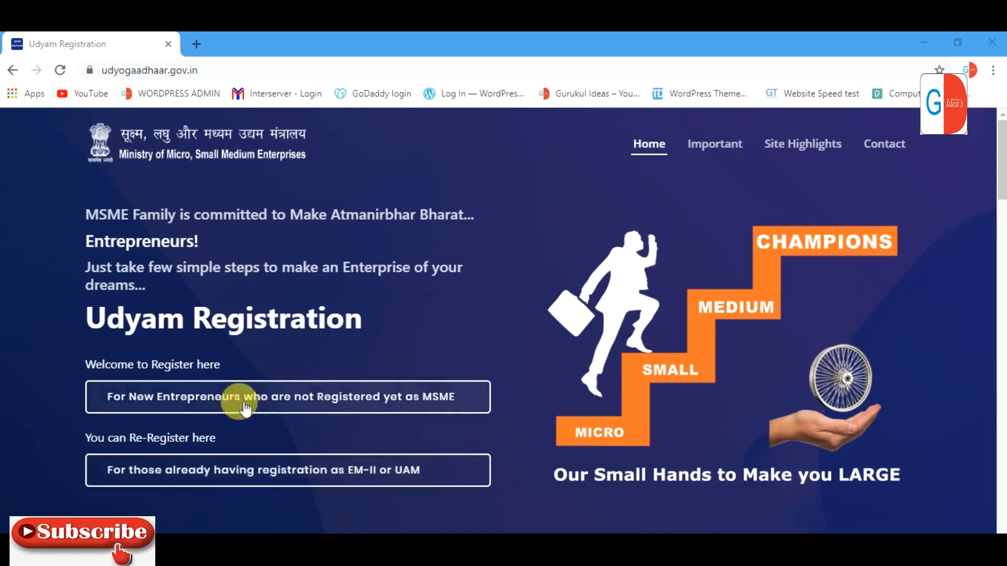
Step: Open the new-entrepreneur form, enter the Aadhaar number and name, and request an OTP
click(320, 406)
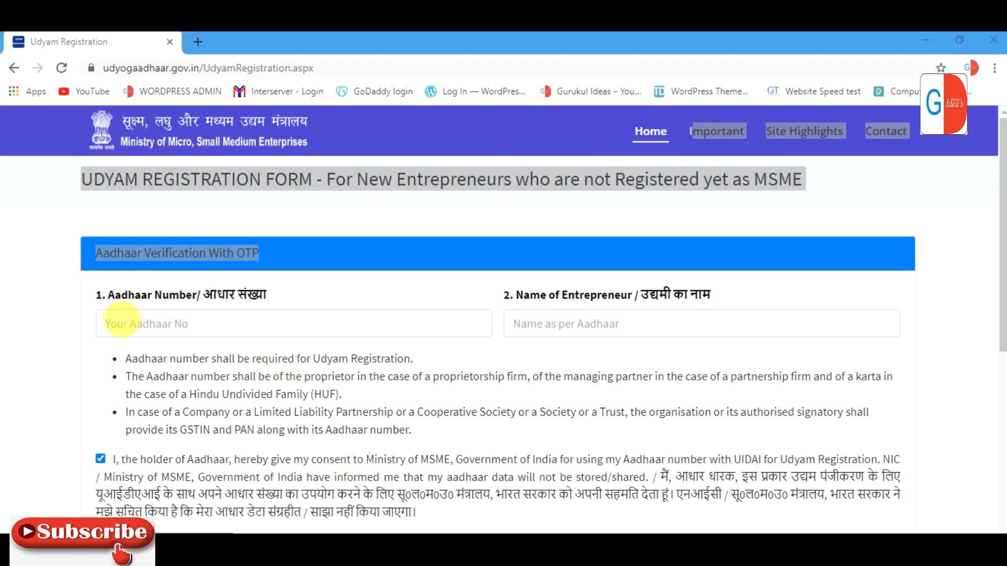
click(228, 328)
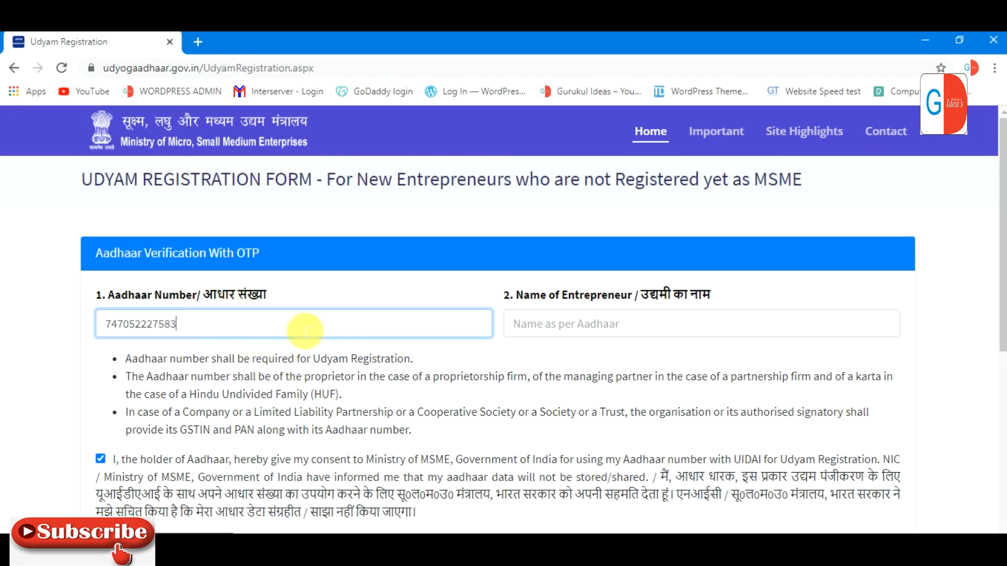
click(704, 325)
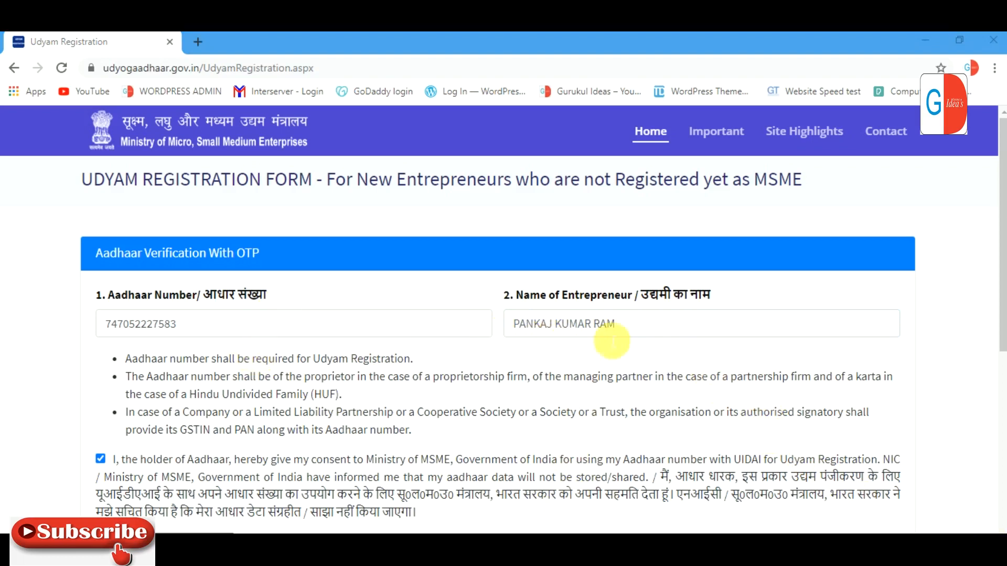
drag(1002, 276, 1004, 349)
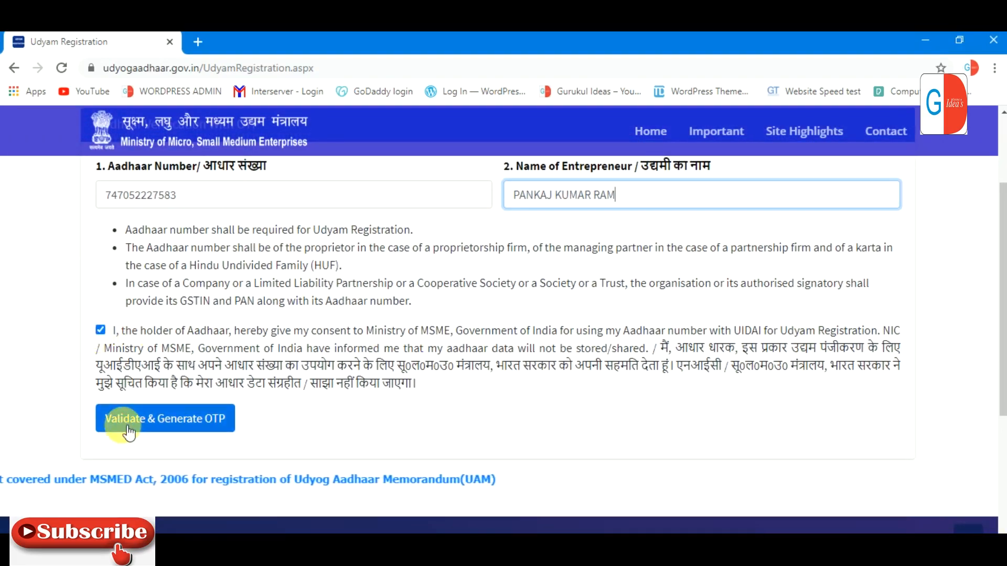
click(164, 421)
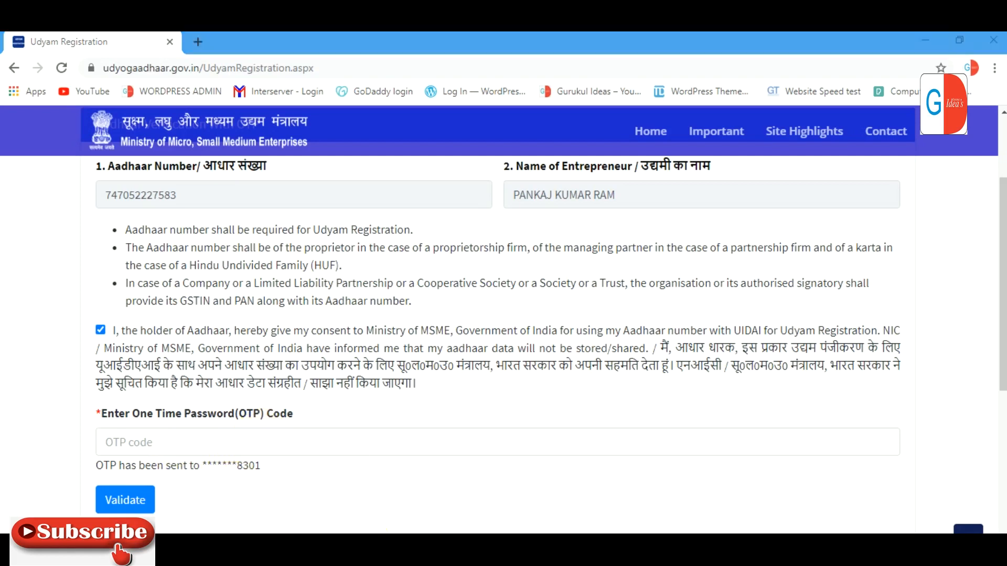
Step: Submit the received OTP to validate the Aadhaar and reveal PAN Verification
click(145, 503)
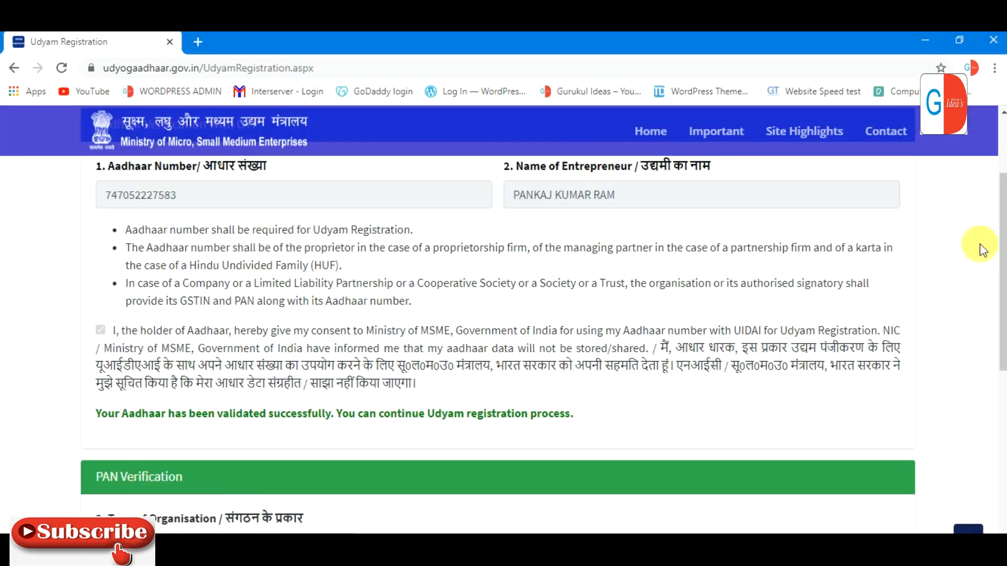
drag(1000, 225, 993, 338)
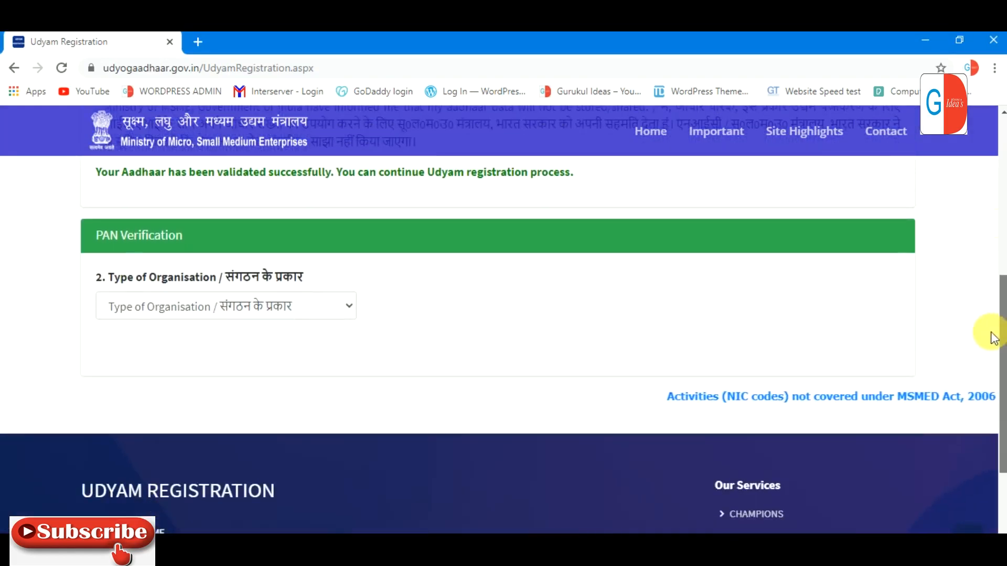
scroll(249, 266, up, 6)
Step: Choose '1. Proprietary' as the type of organisation
drag(991, 225, 996, 356)
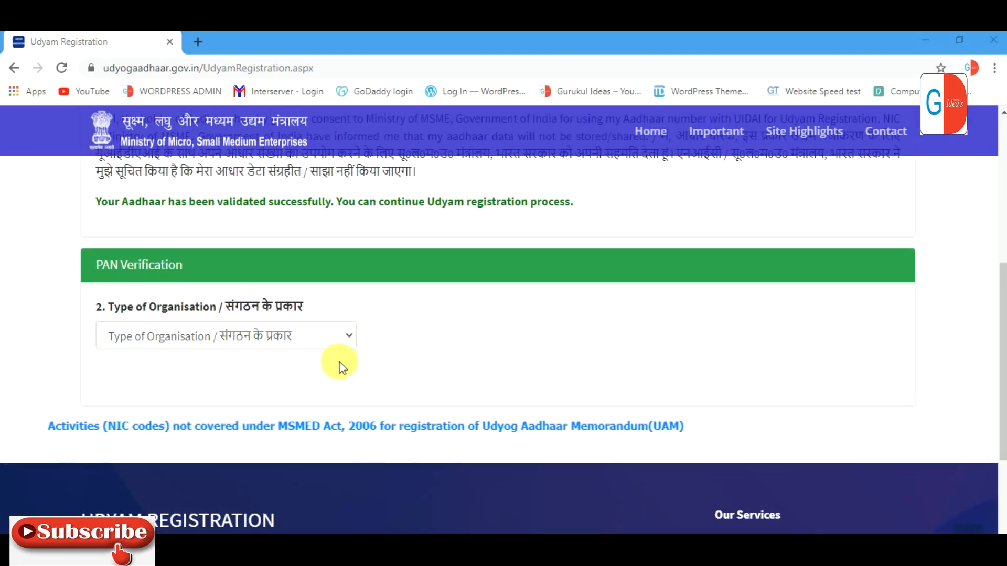
click(339, 338)
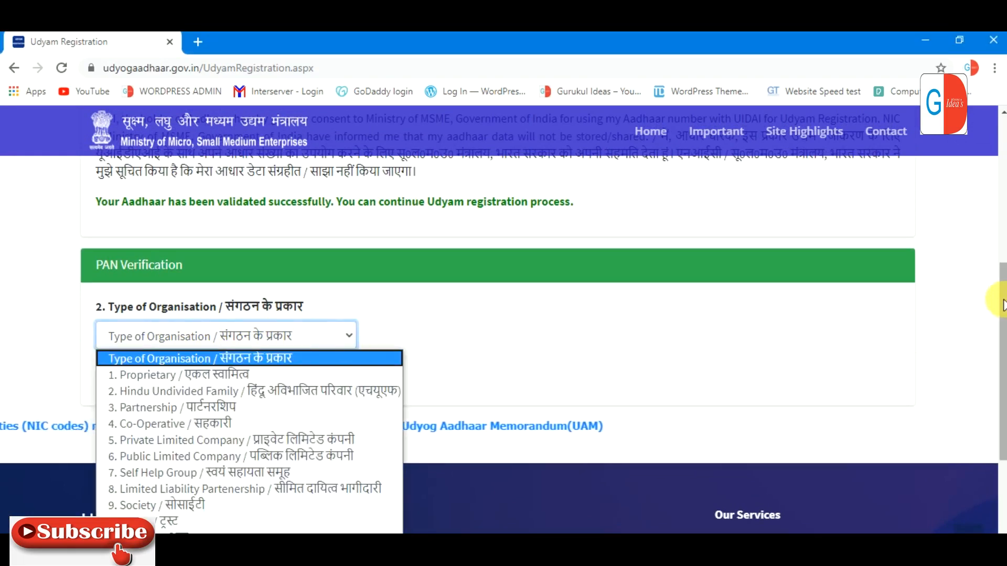
scroll(999, 309, down, 1)
click(322, 276)
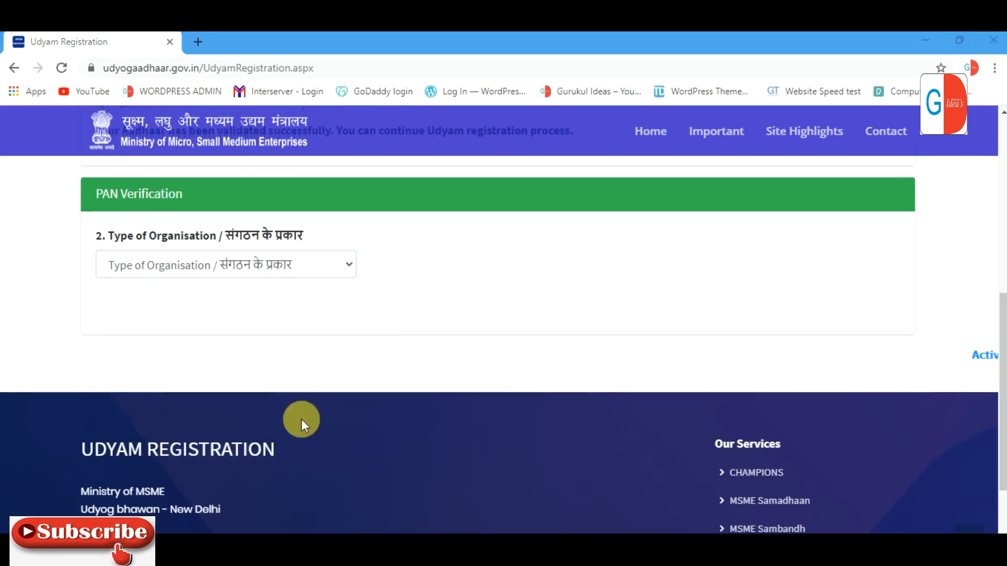
click(269, 263)
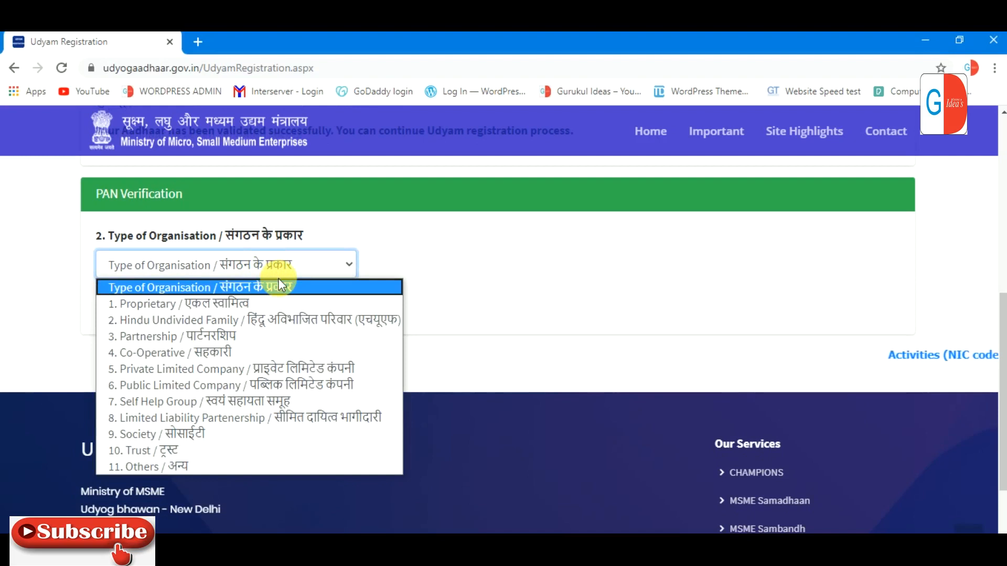
click(258, 305)
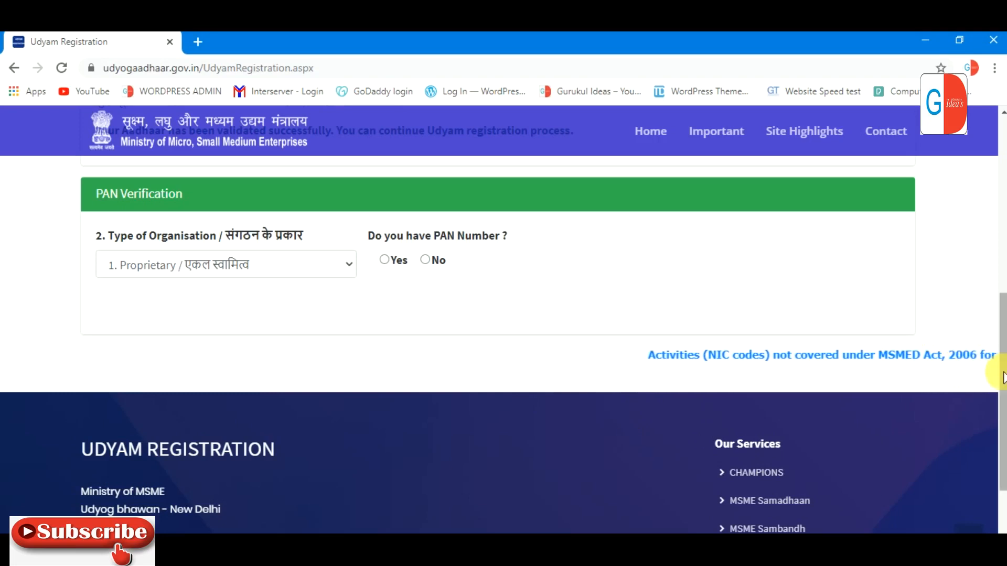
scroll(998, 350, up, 1)
scroll(999, 349, down, 1)
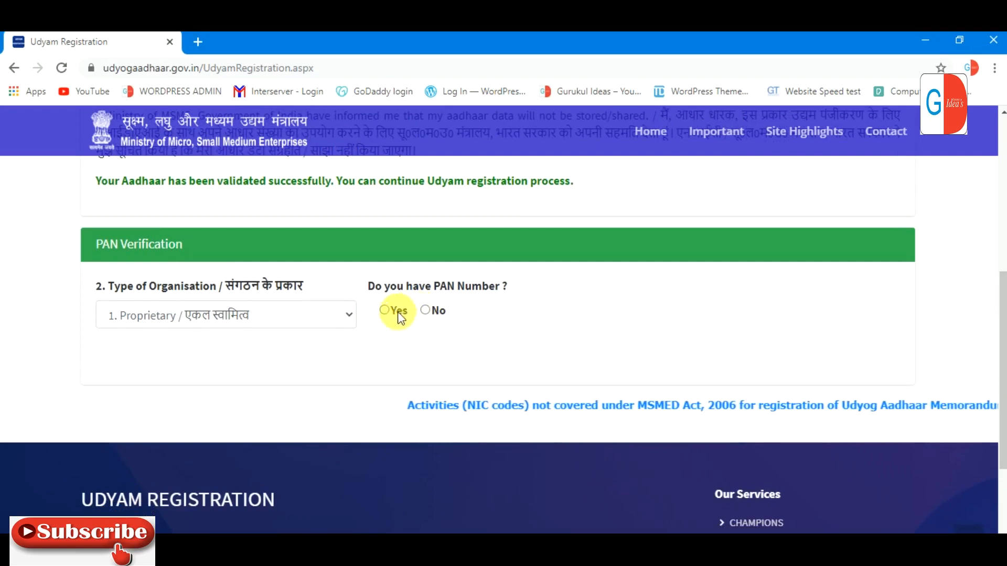
Step: Answer Yes to having a PAN, enter the PAN number, and validate it
click(383, 310)
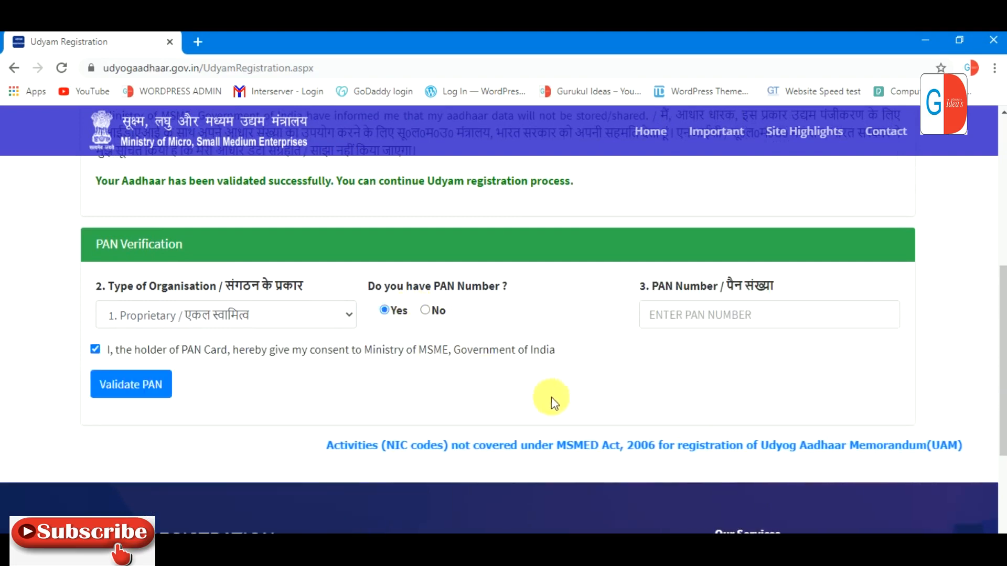
click(719, 313)
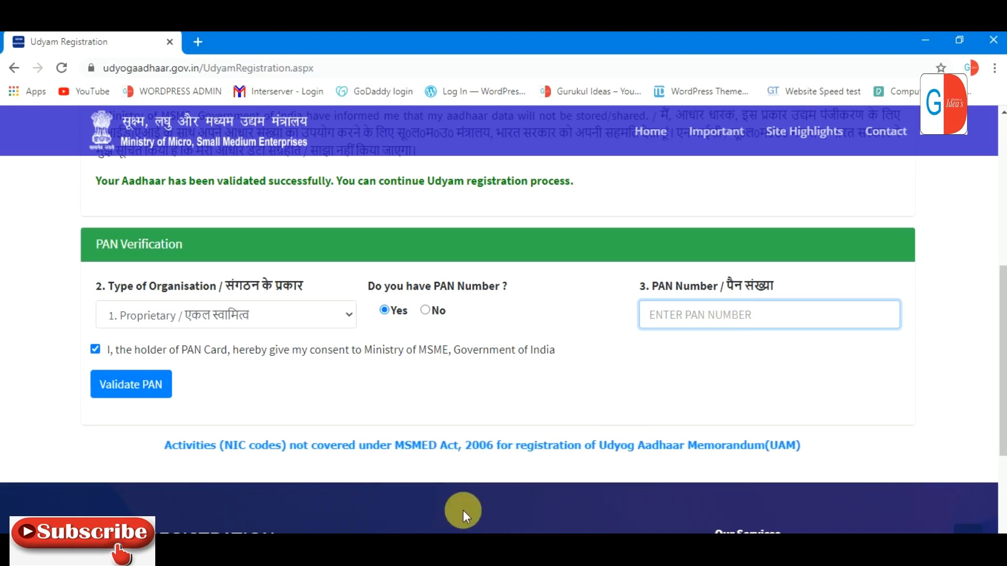
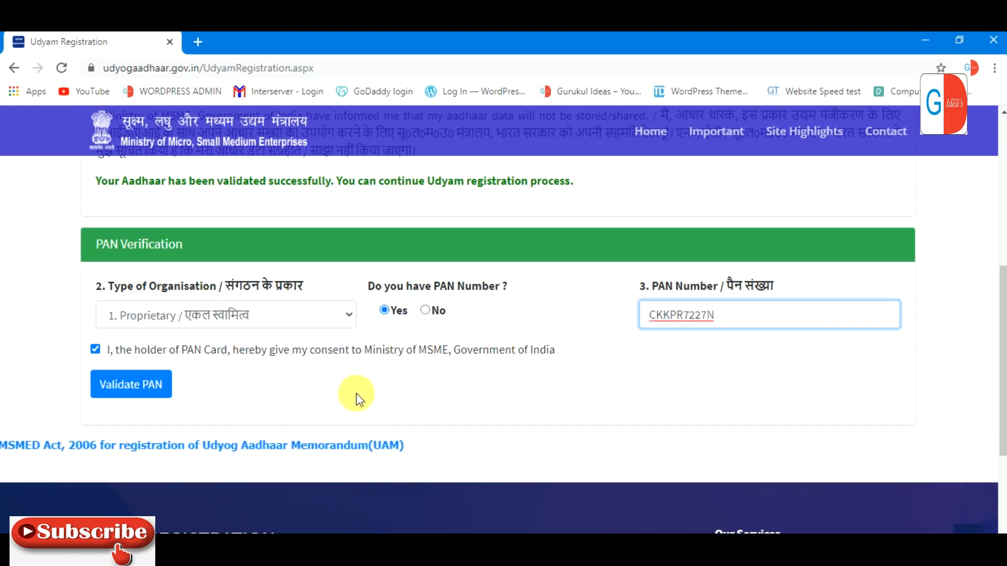
click(159, 387)
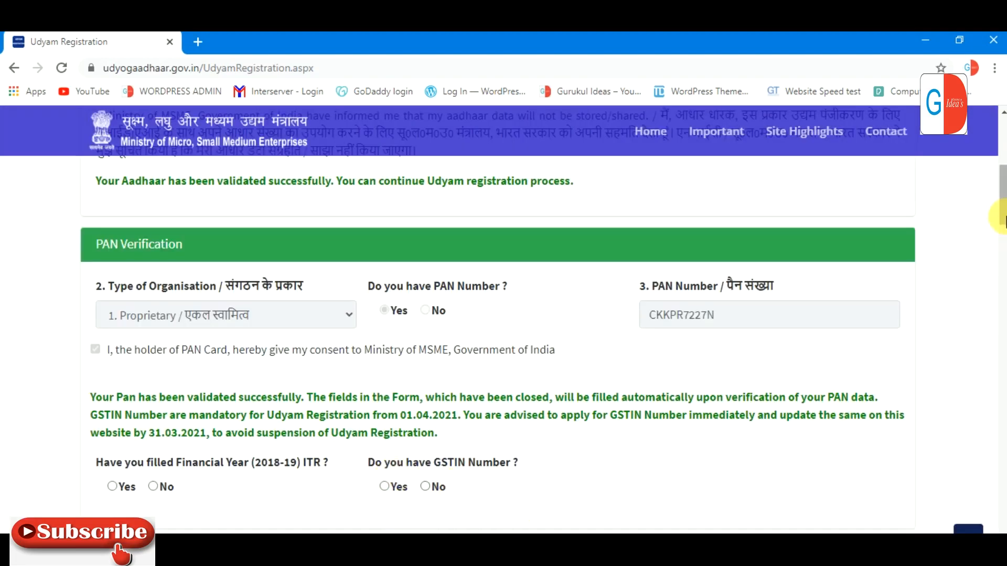
drag(1003, 198, 1002, 220)
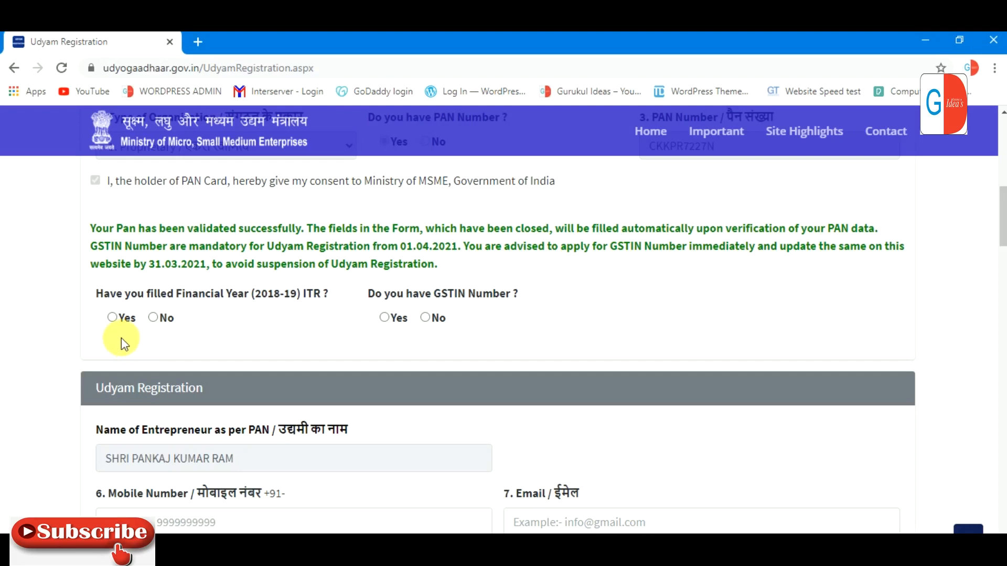
Step: Select No for both the 2018-19 ITR filing and GSTIN questions
click(155, 319)
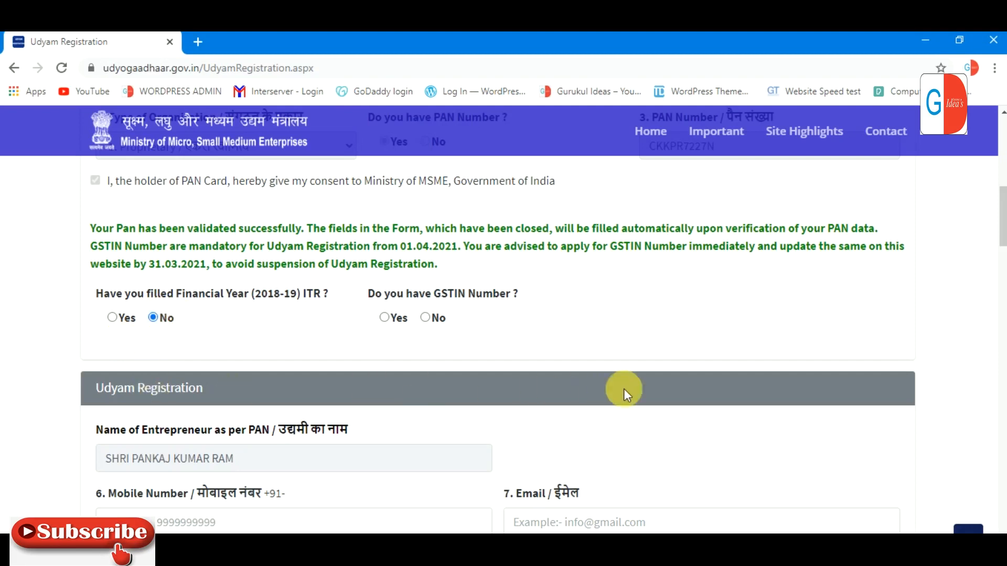
click(429, 320)
drag(999, 223, 999, 253)
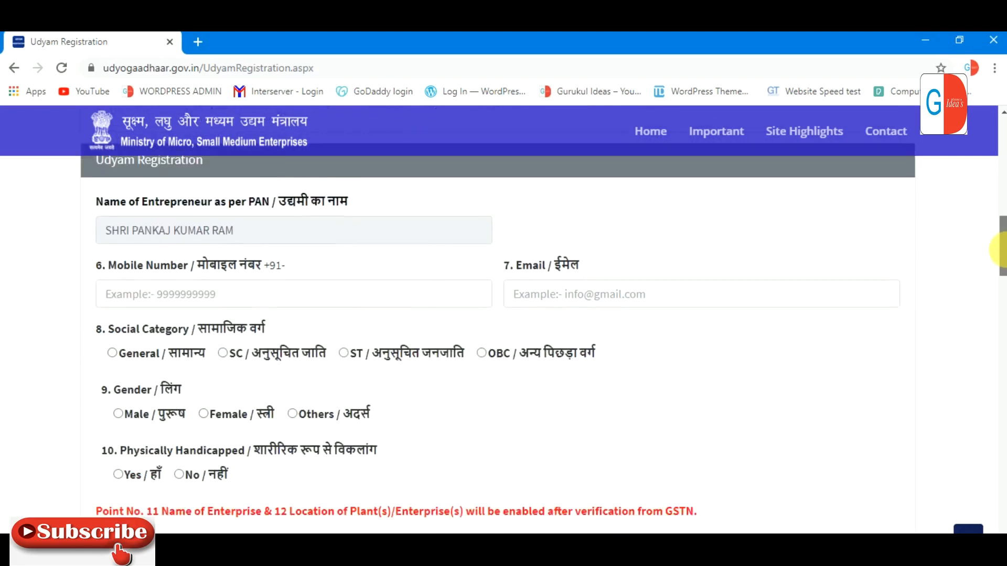
Step: Fill in the mobile number and other contact details, with social category SC
click(246, 297)
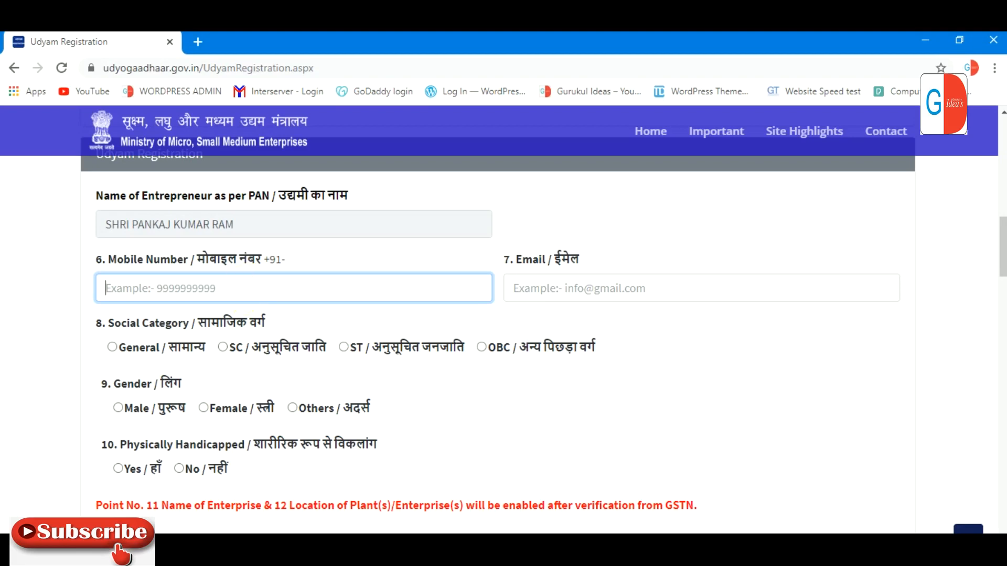
click(228, 289)
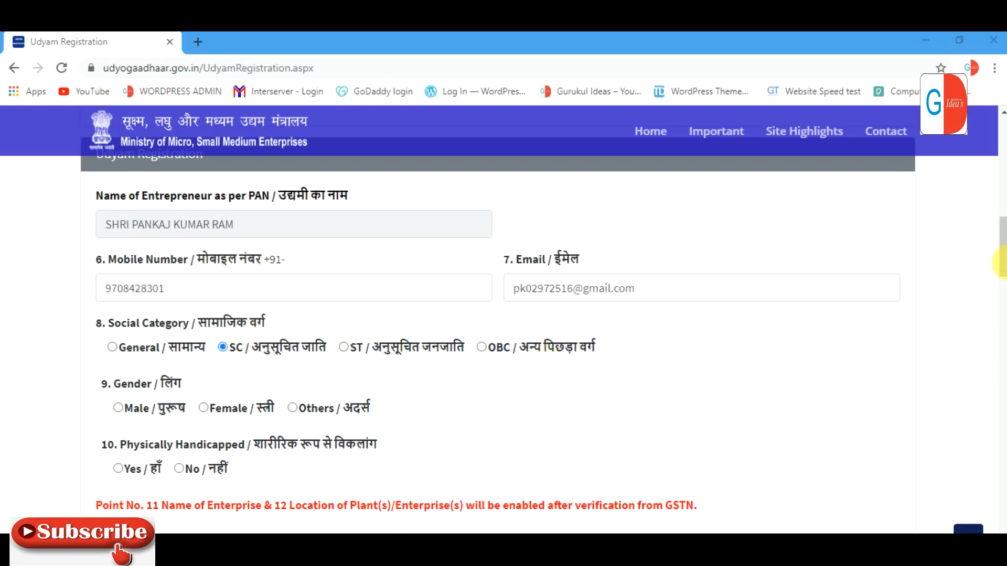
drag(1002, 244, 1002, 263)
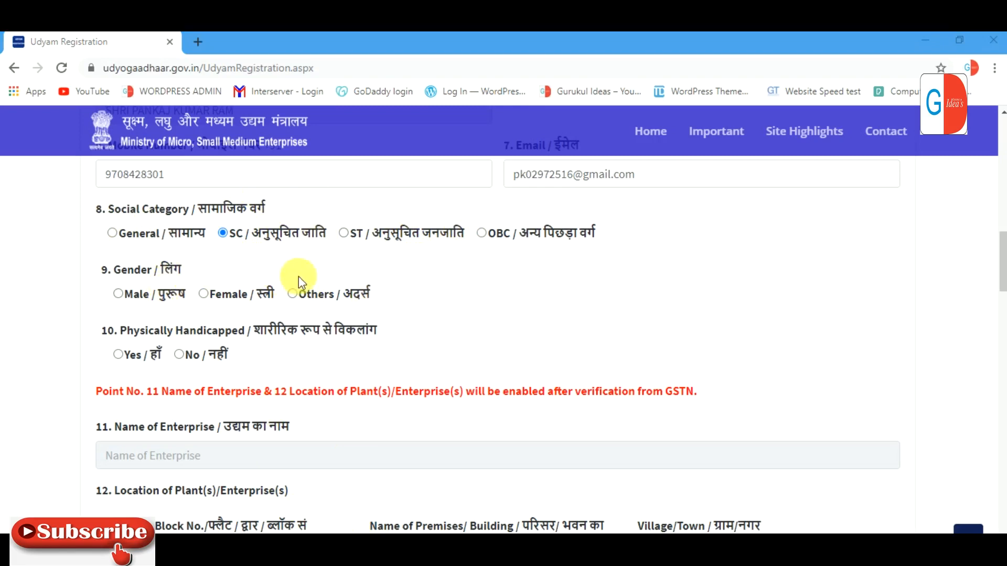
mouse_move(1000, 270)
mouse_down()
mouse_move(1000, 287)
mouse_move(1000, 276)
mouse_up()
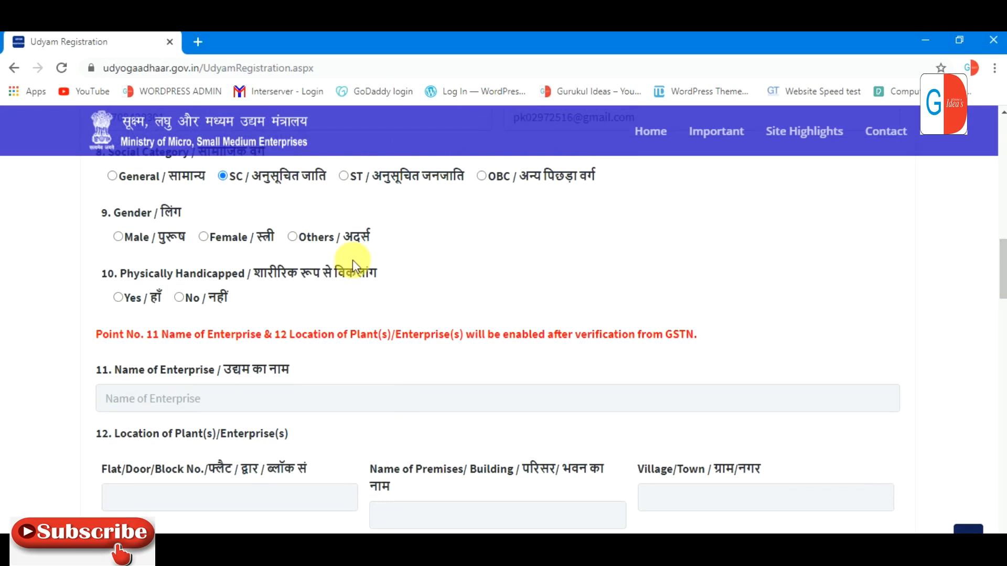
Step: Set gender to Male and Physically Handicapped to No
click(131, 238)
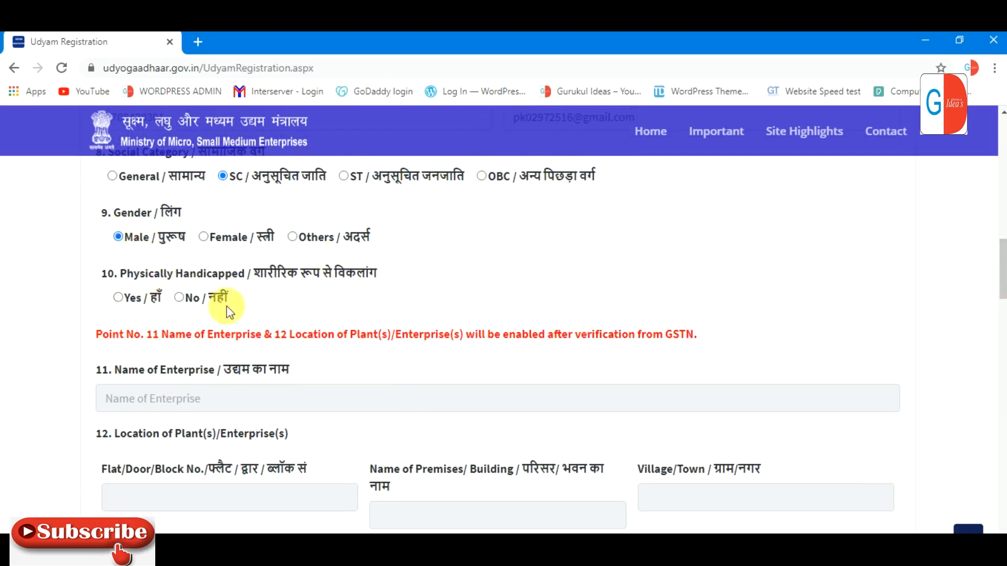
click(192, 297)
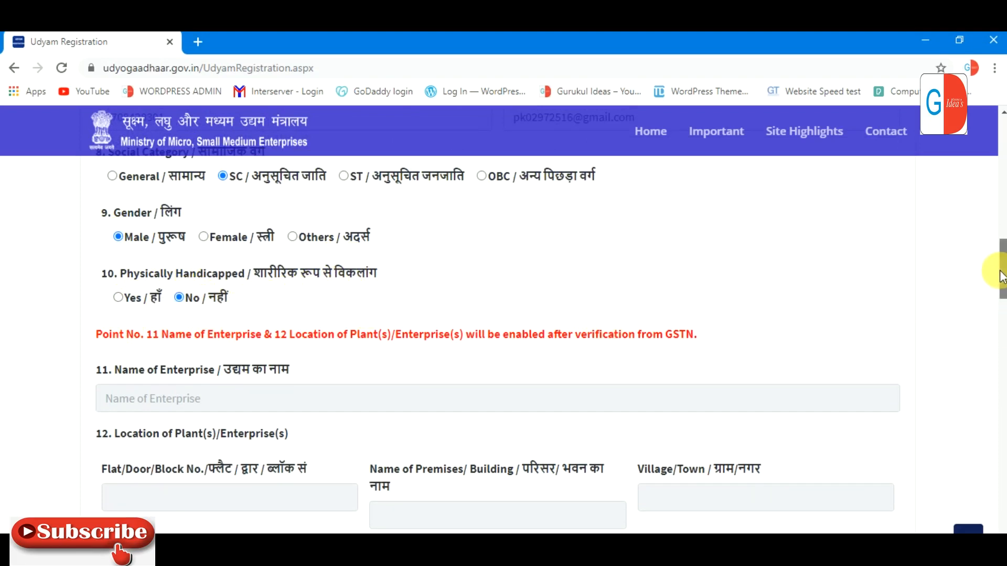
drag(1000, 280, 1002, 285)
scroll(1002, 286, down, 2)
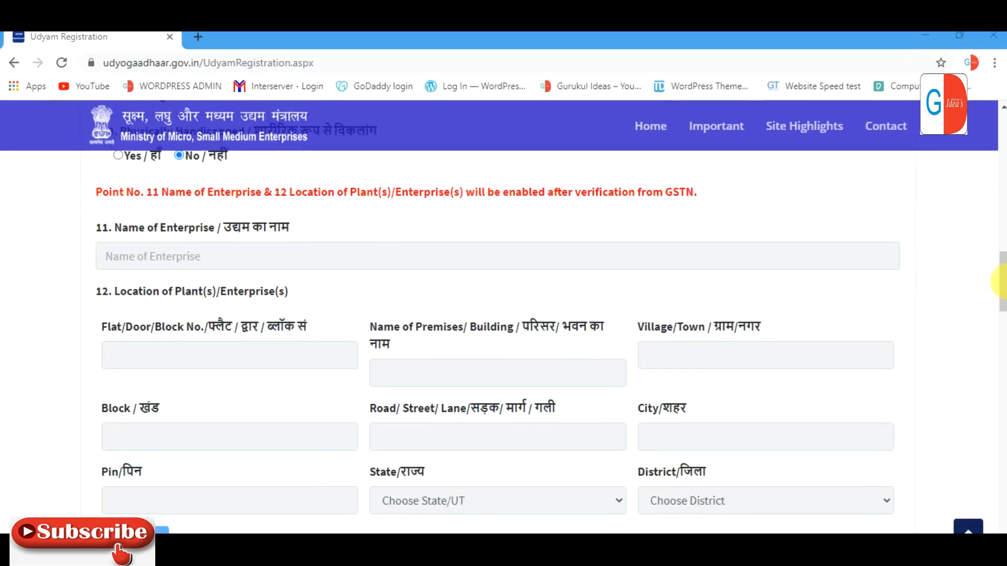
mouse_move(1001, 278)
mouse_down()
mouse_move(1002, 325)
mouse_move(1001, 284)
mouse_up()
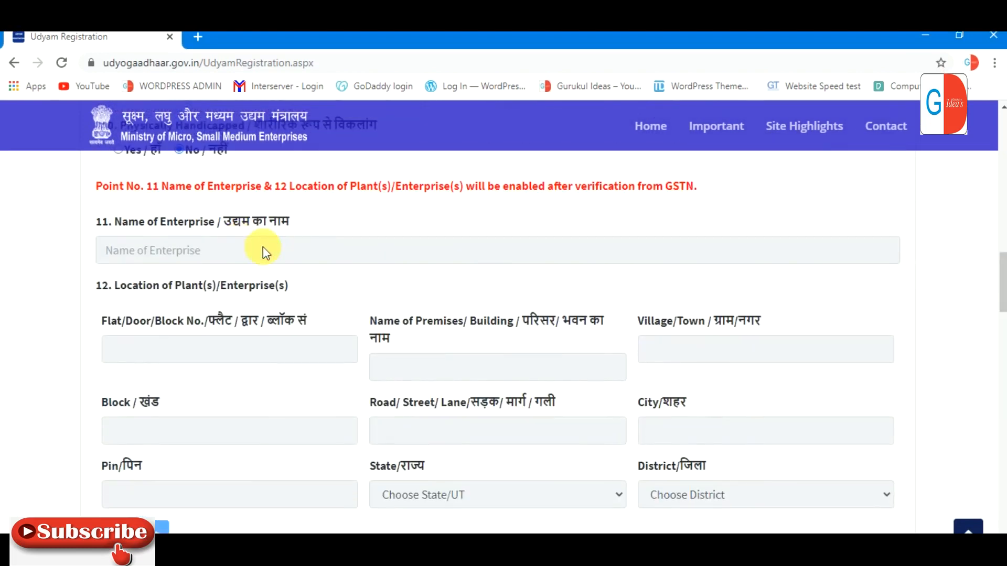
scroll(483, 490, up, 2)
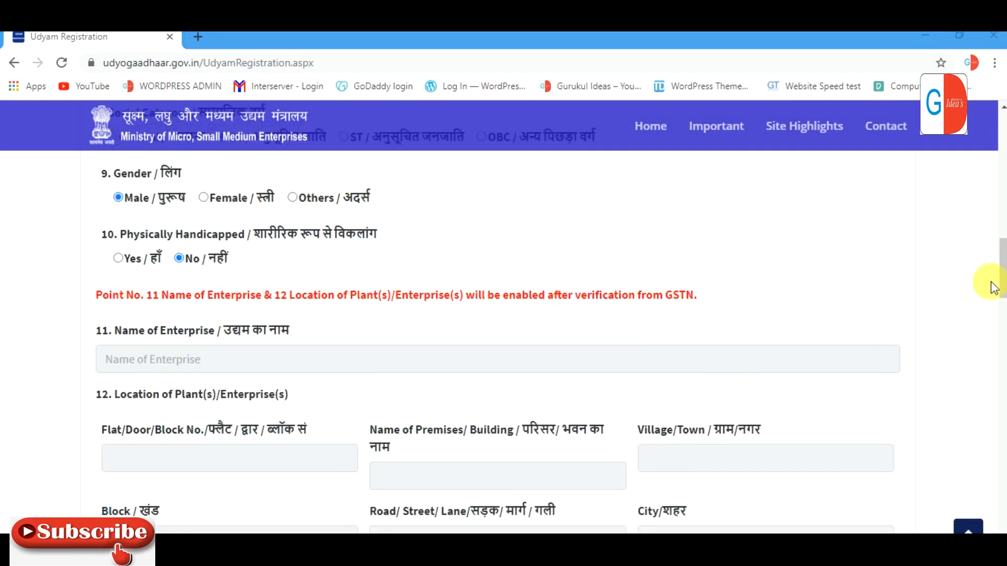
drag(1001, 266, 1001, 275)
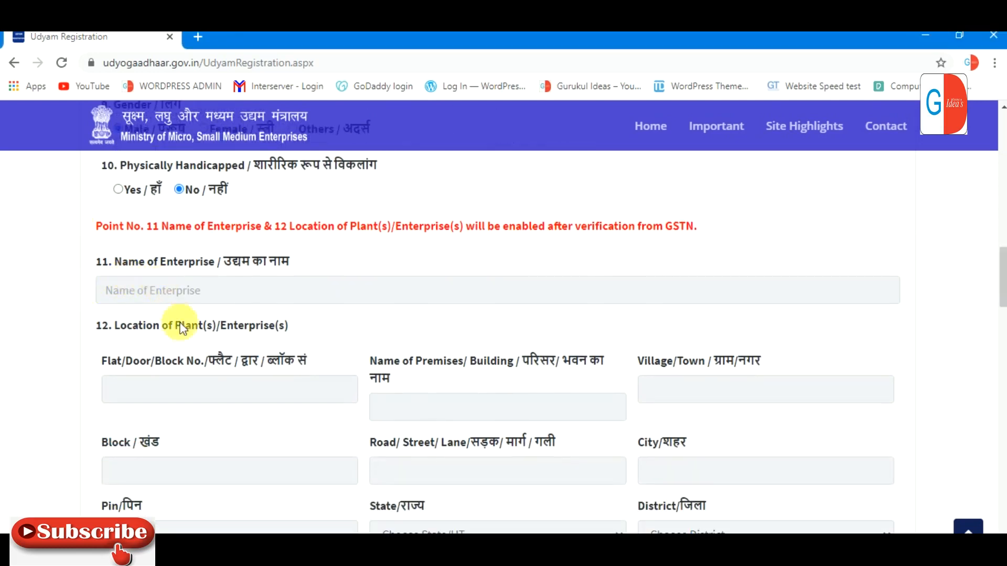
Step: Type 'Ganga' into the official address Flat/Door/Block No. field, correcting an initial typo
drag(1001, 266, 1003, 316)
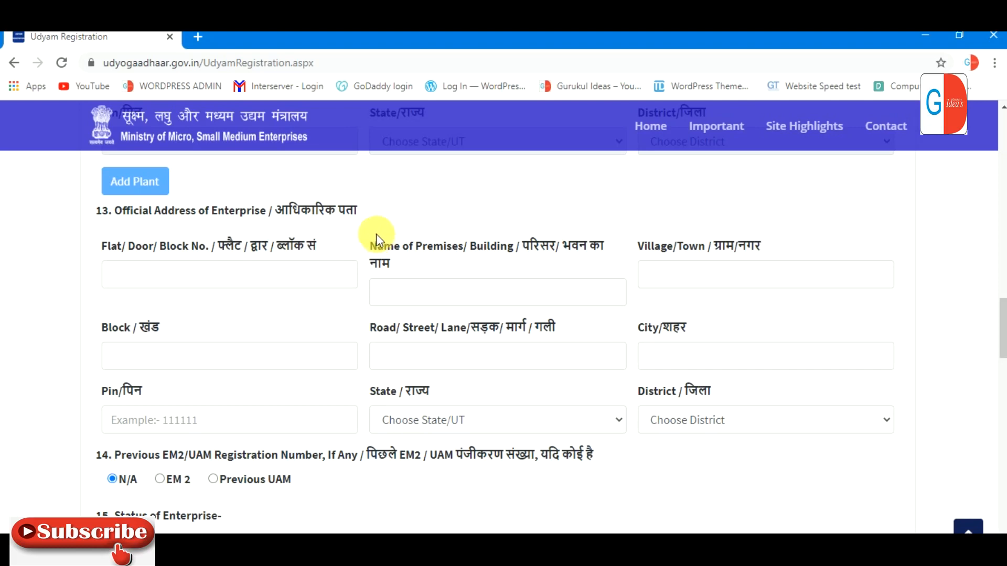
click(219, 279)
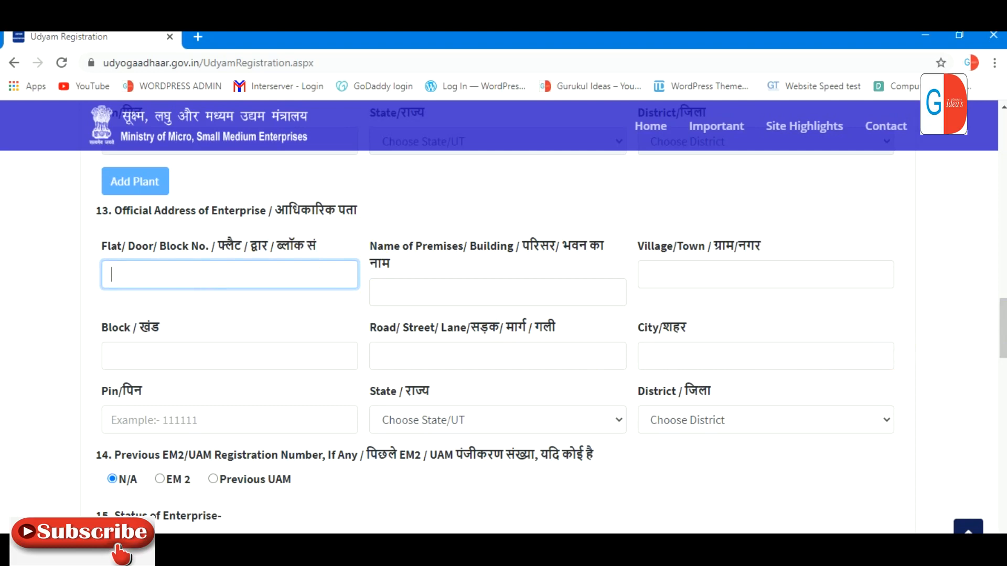
click(309, 497)
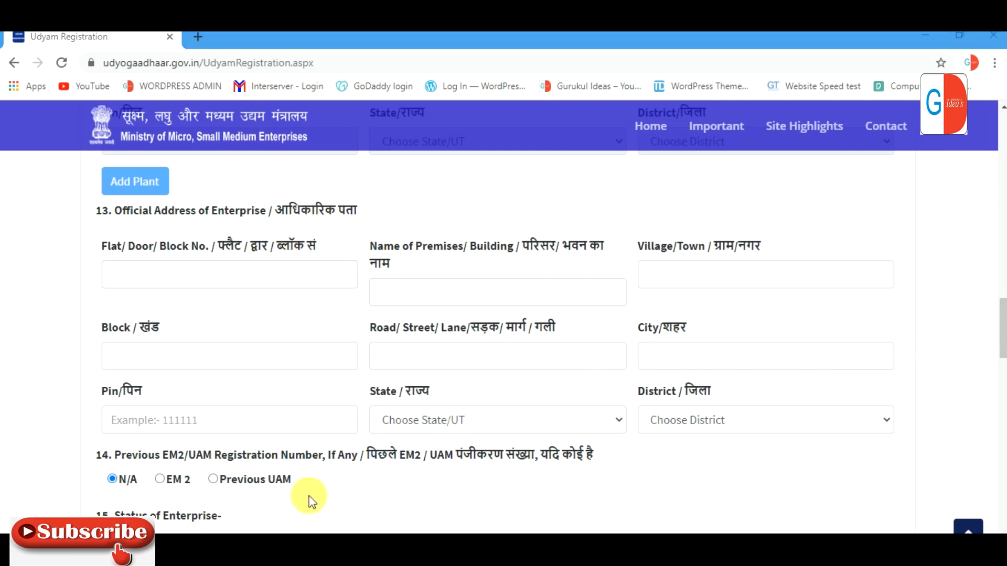
click(266, 283)
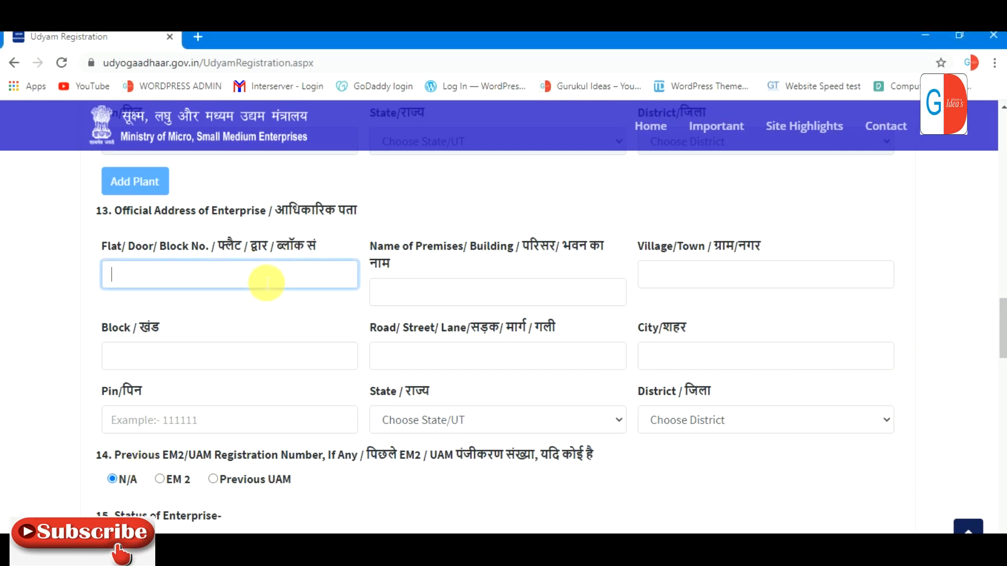
text(gaur)
key(BackSpace)
key(BackSpace)
key(BackSpace)
key(BackSpace)
key(Caps_Lock)
text(Ganga)
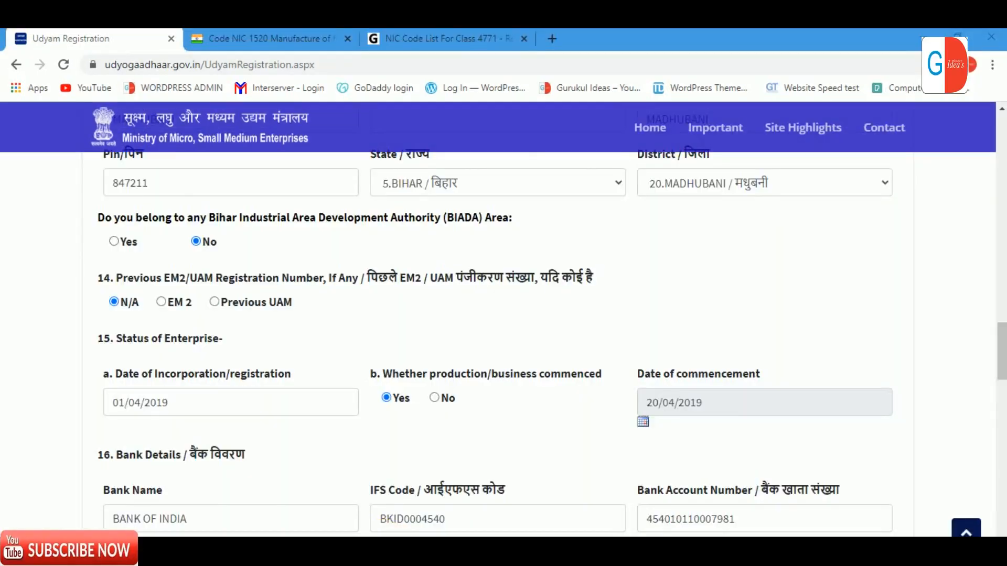
Step: Complete the Madhubani, Bihar address, BIADA No, dates 01/04/2019 and 20/04/2019, and bank details
scroll(624, 469, up, 3)
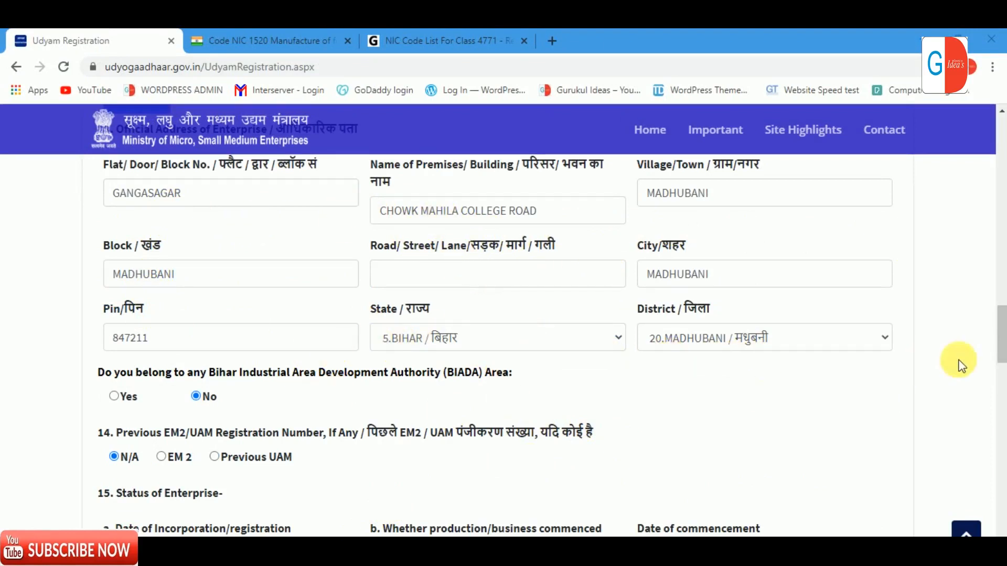
drag(999, 334, 1001, 359)
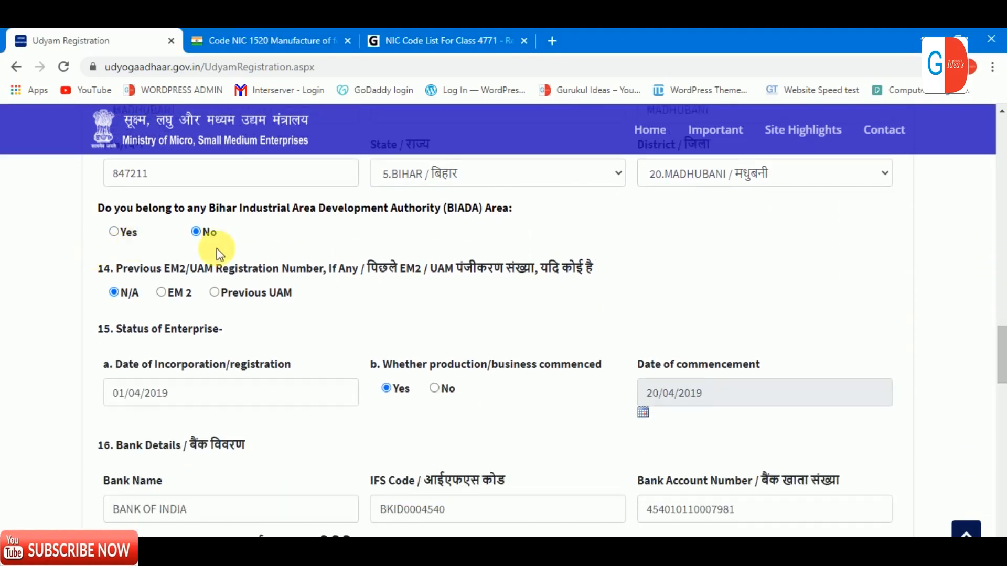
click(369, 550)
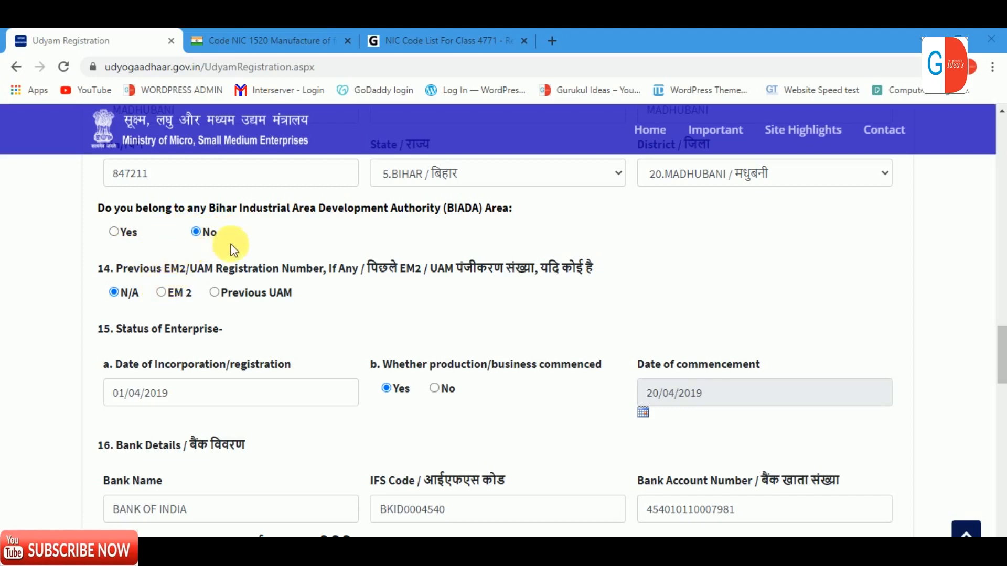
drag(998, 327, 998, 348)
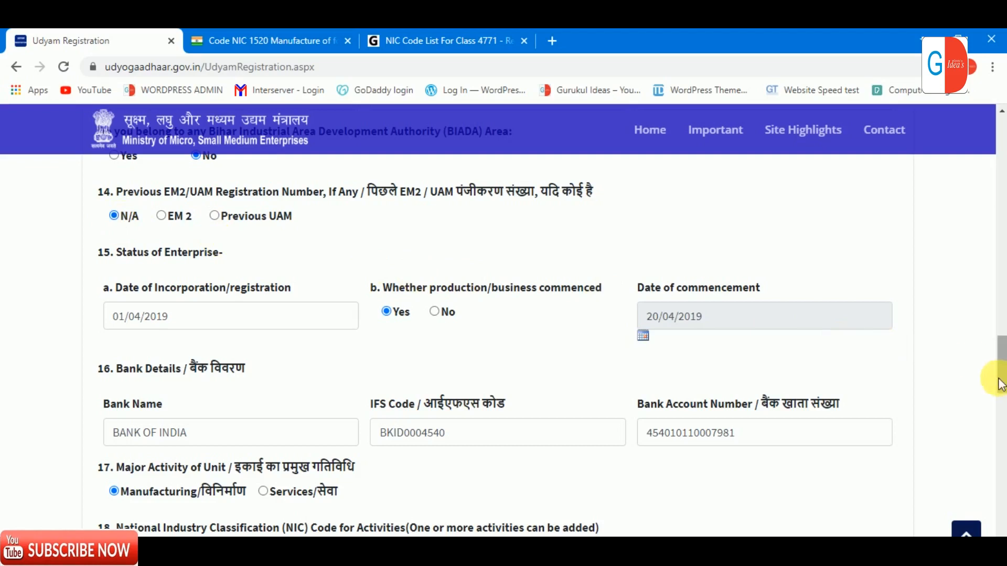
drag(1003, 360, 1004, 370)
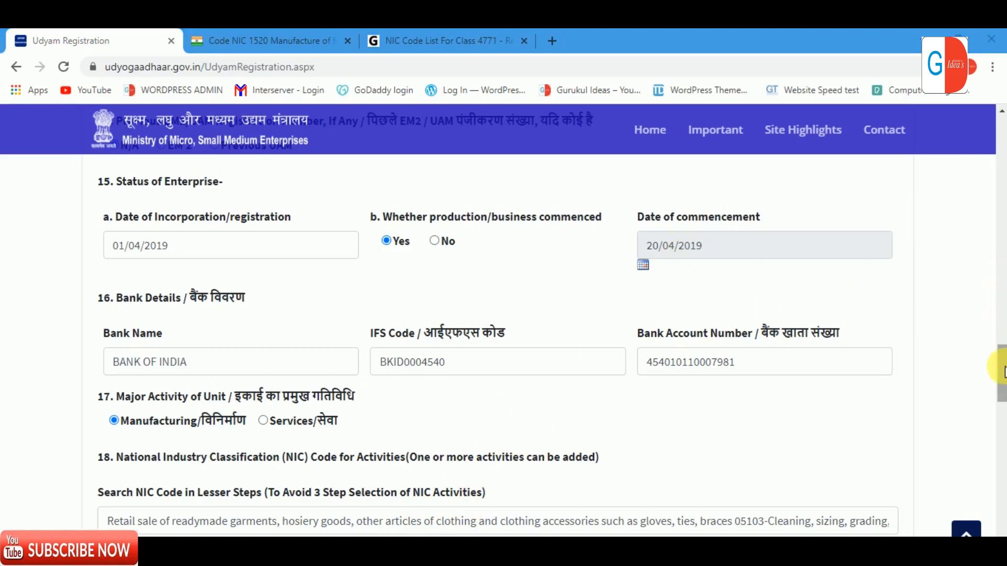
Step: Enter a retail sale of readymade garments and hosiery description in the NIC search box
drag(1001, 362, 1002, 381)
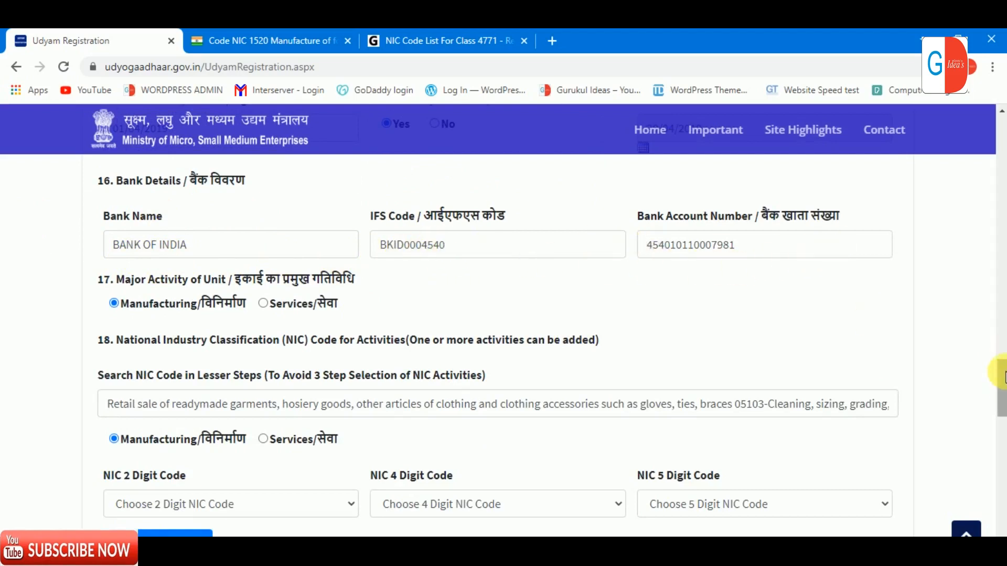
scroll(999, 382, down, 1)
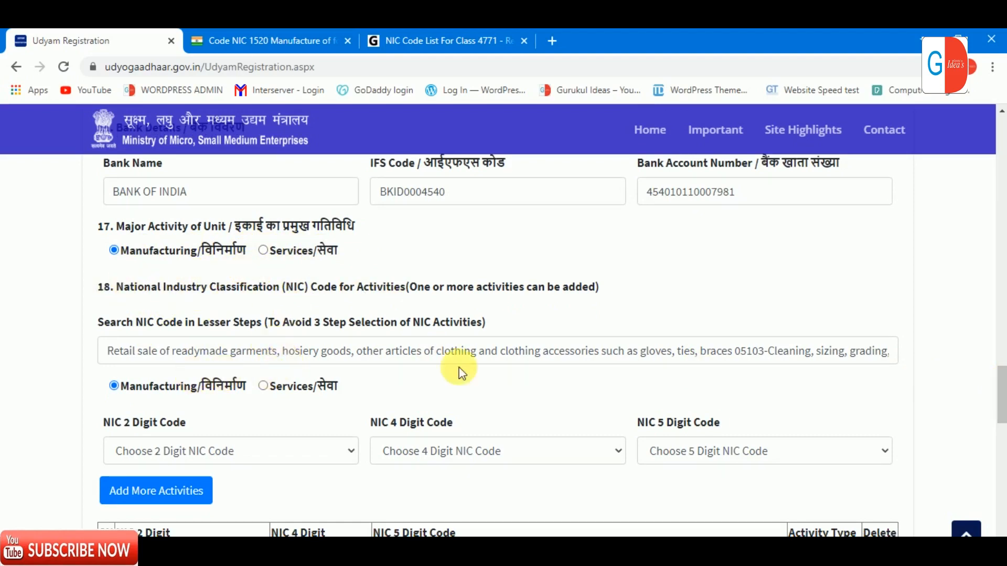
Step: Add NIC 15201, manufacture of leather footwear (under 15 and 1520), as Manufacturing
drag(1000, 393, 1000, 407)
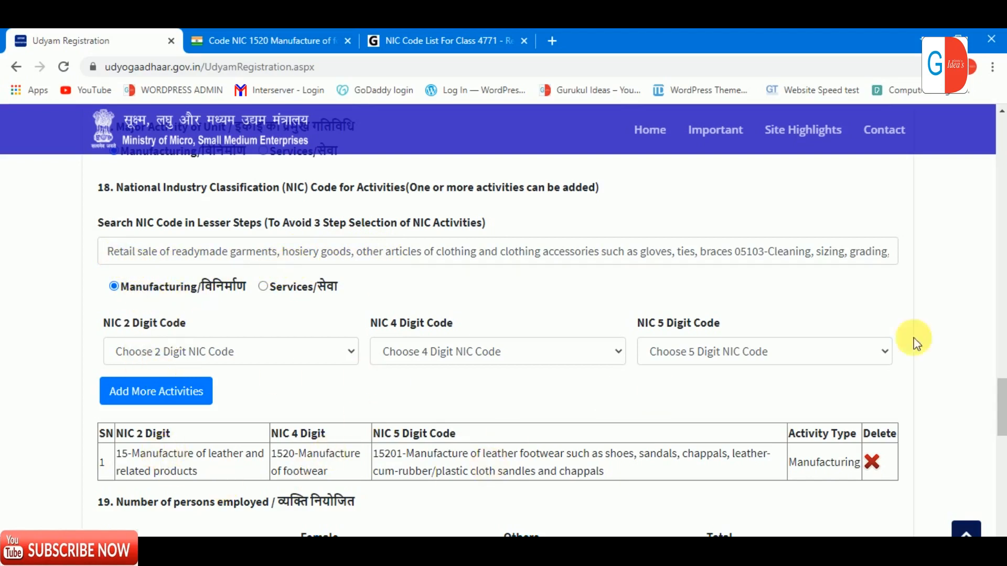
Step: Enter 1 male employee, investment 1000000 less 400000 exclusion, and turnover 800000 with 50000 export
drag(1001, 396, 1001, 417)
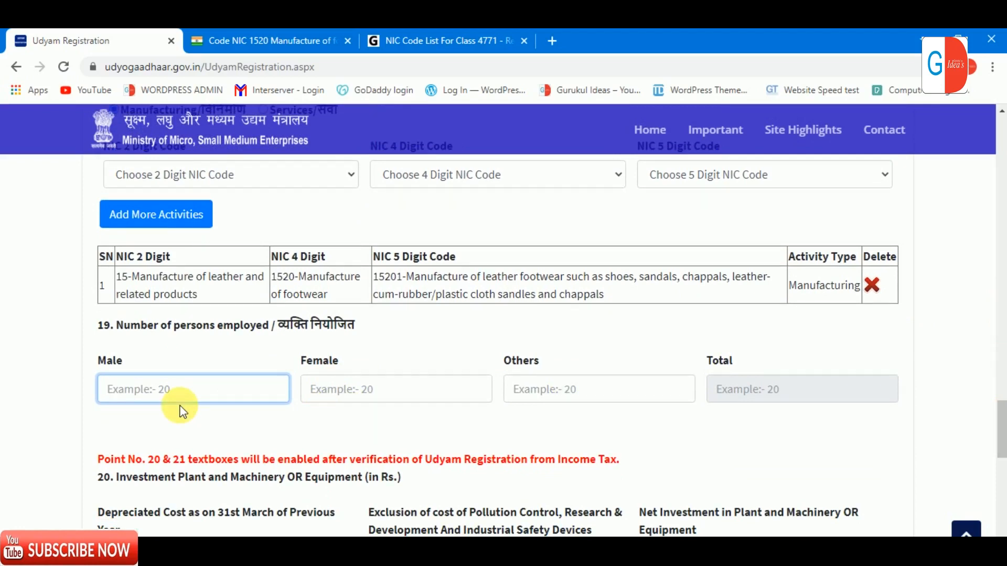
text(2)
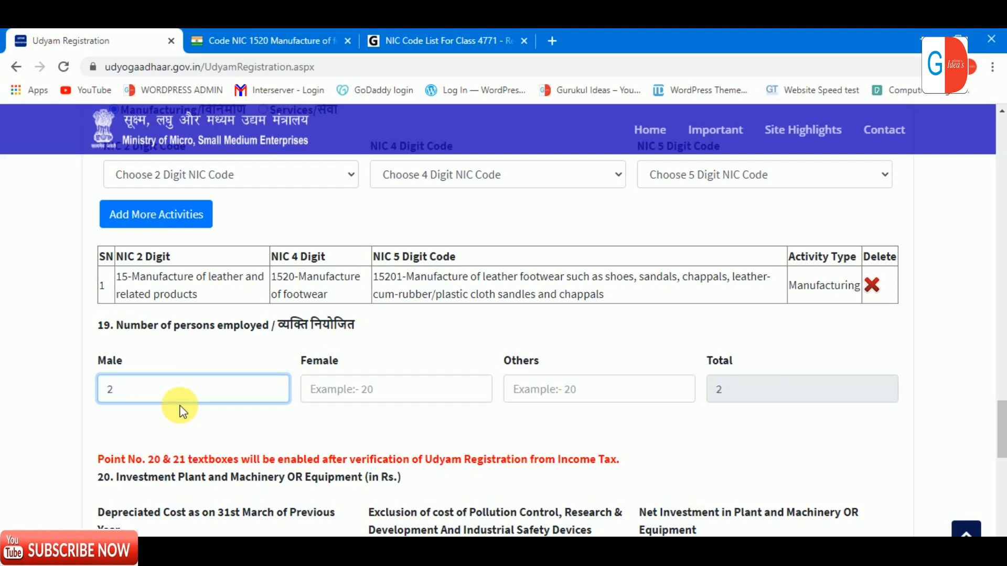
drag(999, 425, 1002, 442)
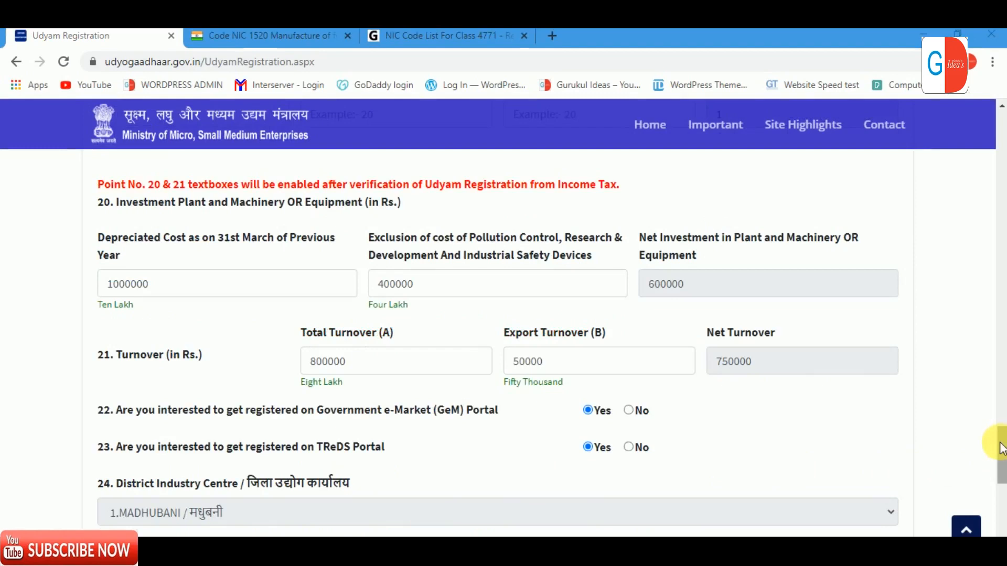
drag(1000, 449, 999, 426)
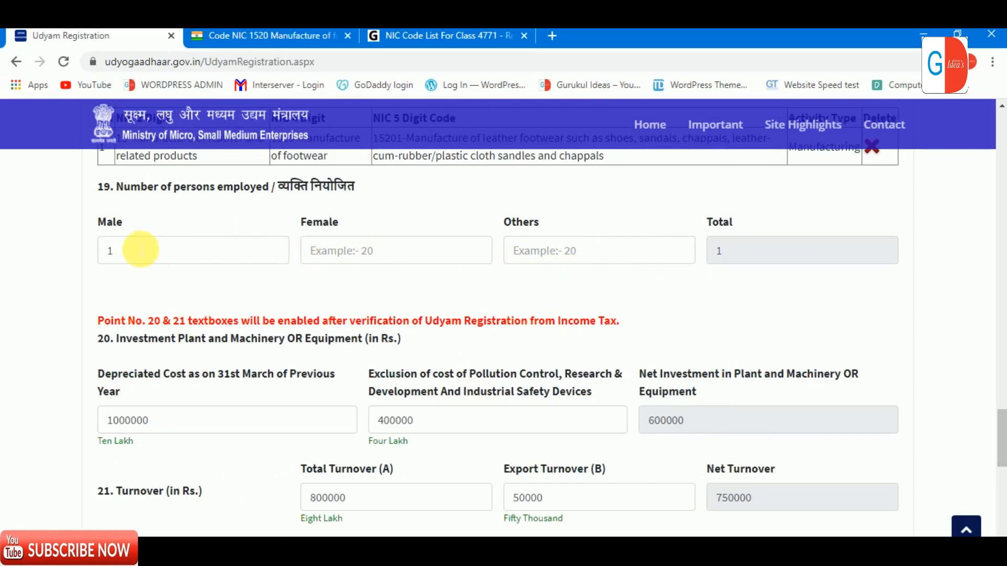
click(188, 253)
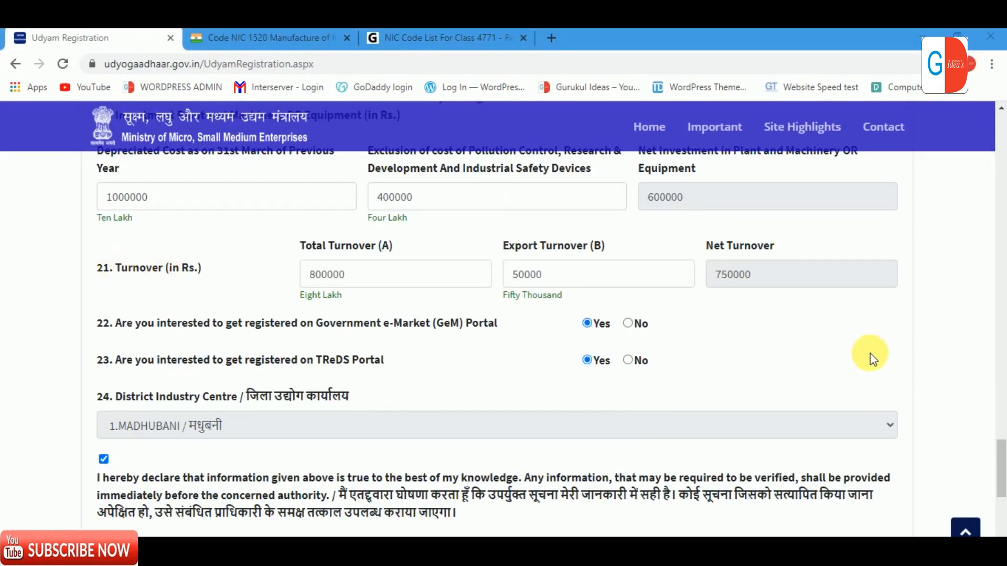
Step: Change the pollution-control exclusion amount to 0, making net investment 1000000
drag(998, 469, 998, 458)
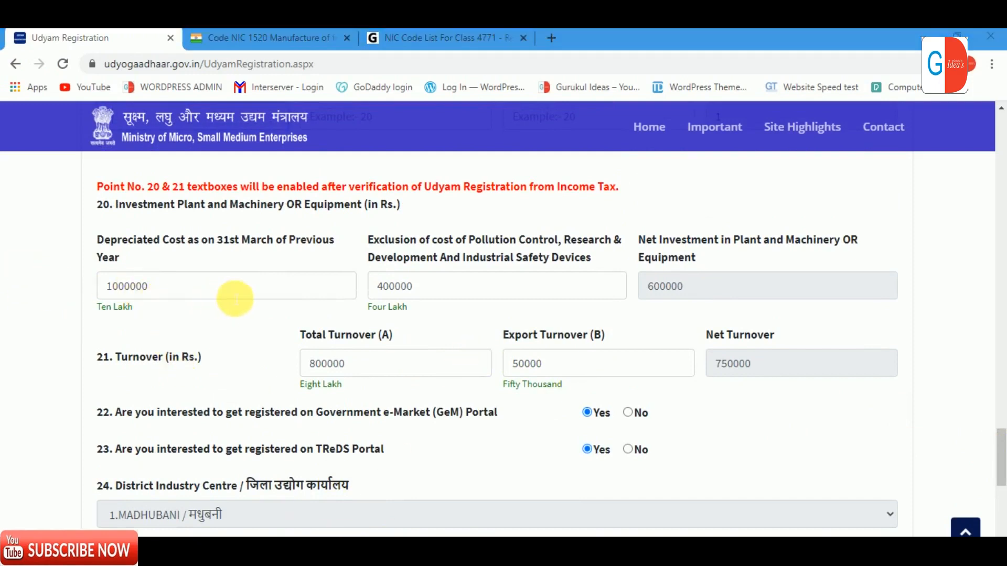
drag(168, 292, 101, 286)
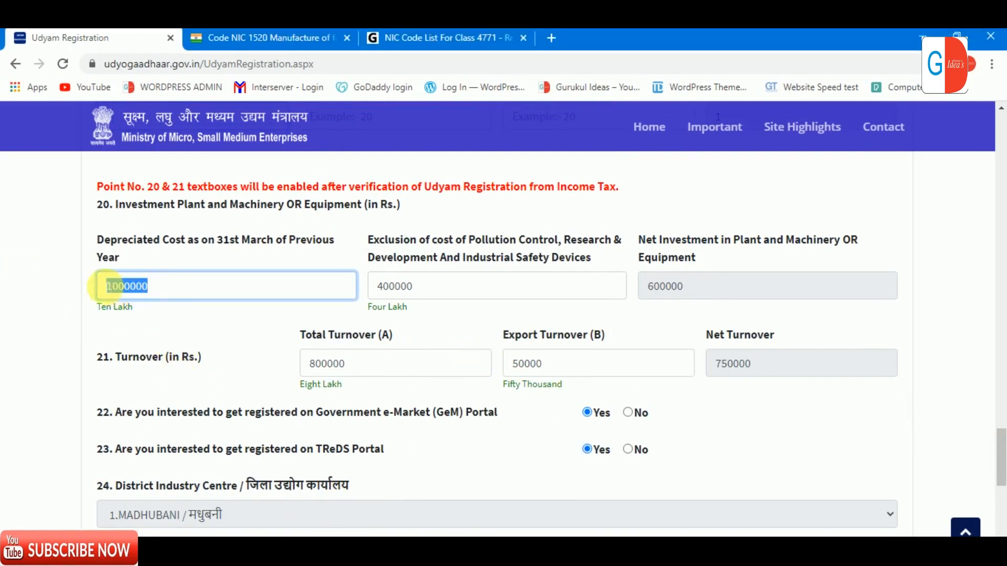
click(516, 298)
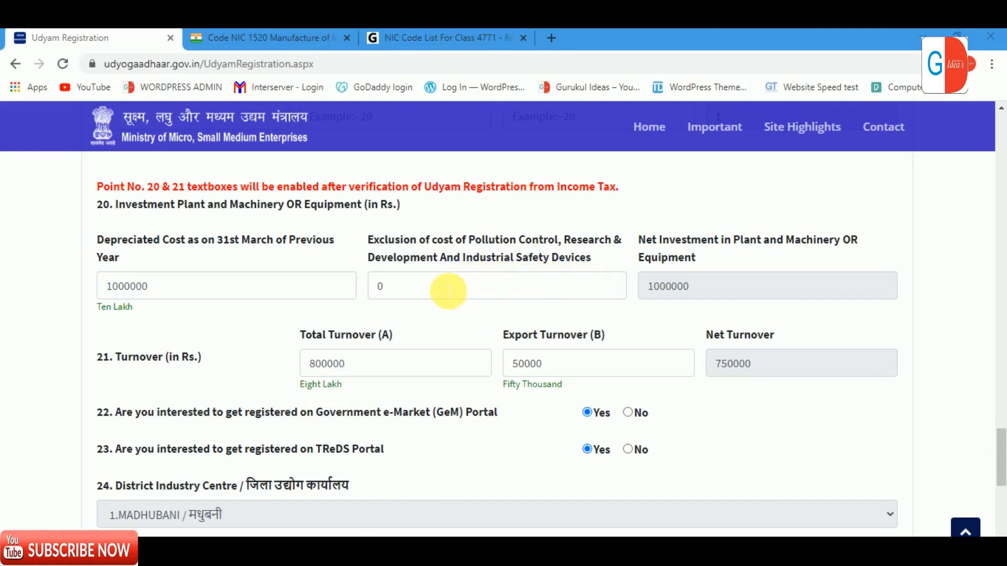
click(507, 290)
Step: Answer No to both the TReDS and GeM portal registration questions
drag(1001, 444, 1000, 452)
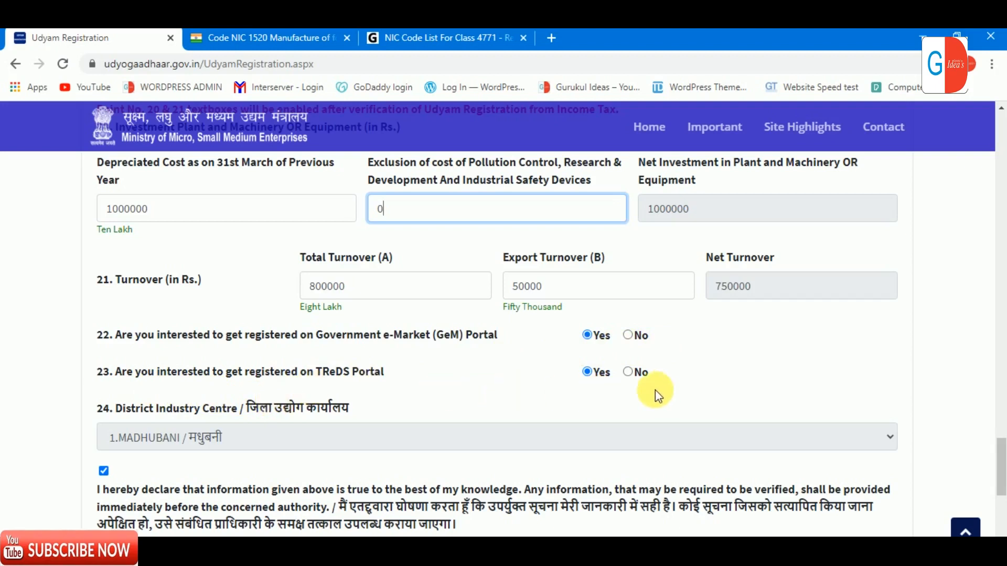
click(634, 373)
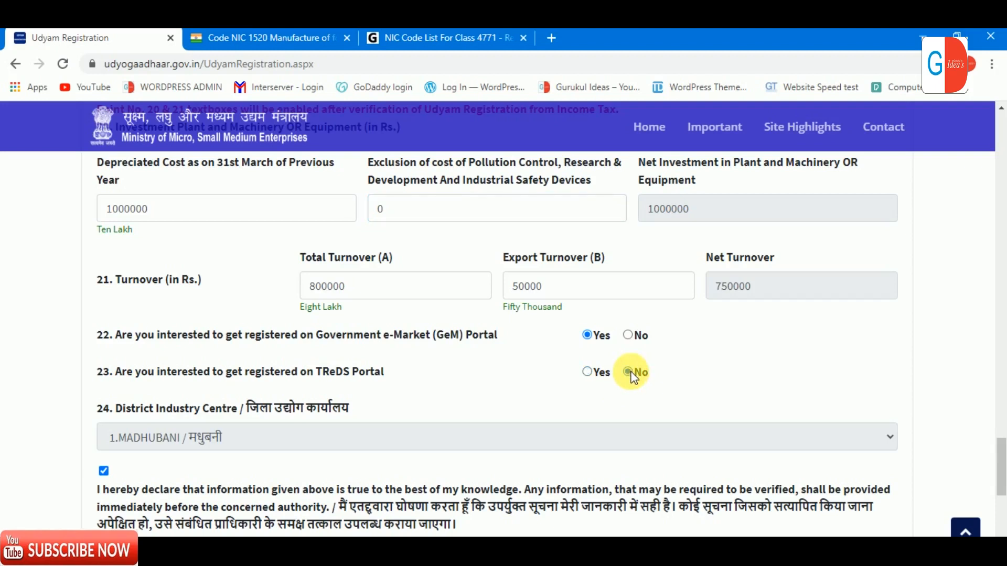
click(636, 335)
drag(1003, 452, 999, 424)
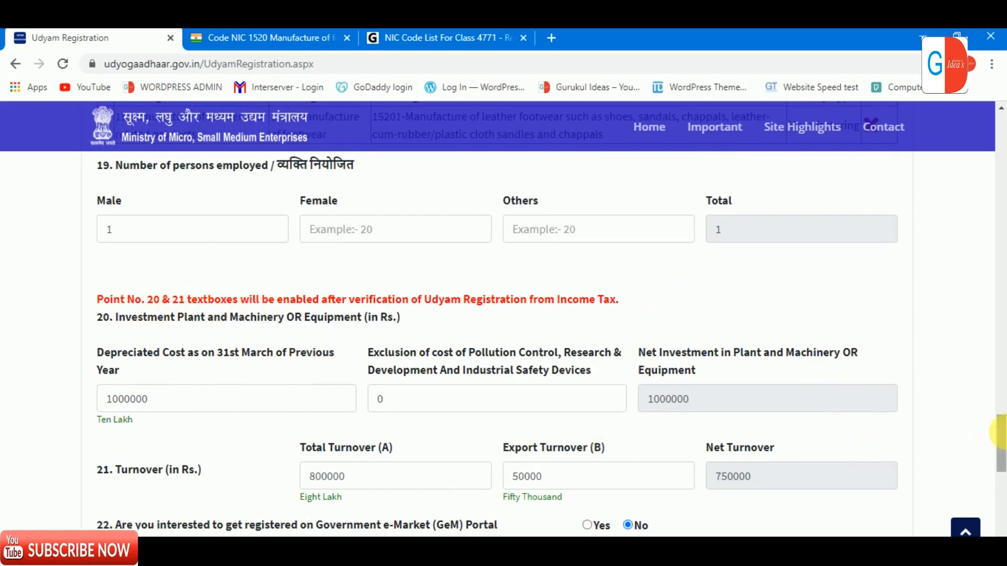
drag(1002, 429, 999, 163)
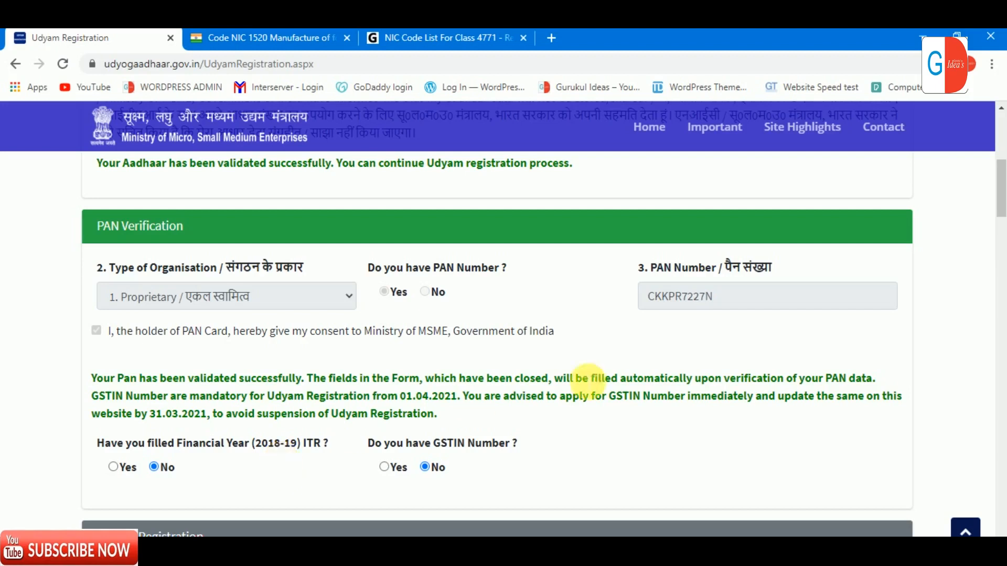
drag(999, 196, 999, 449)
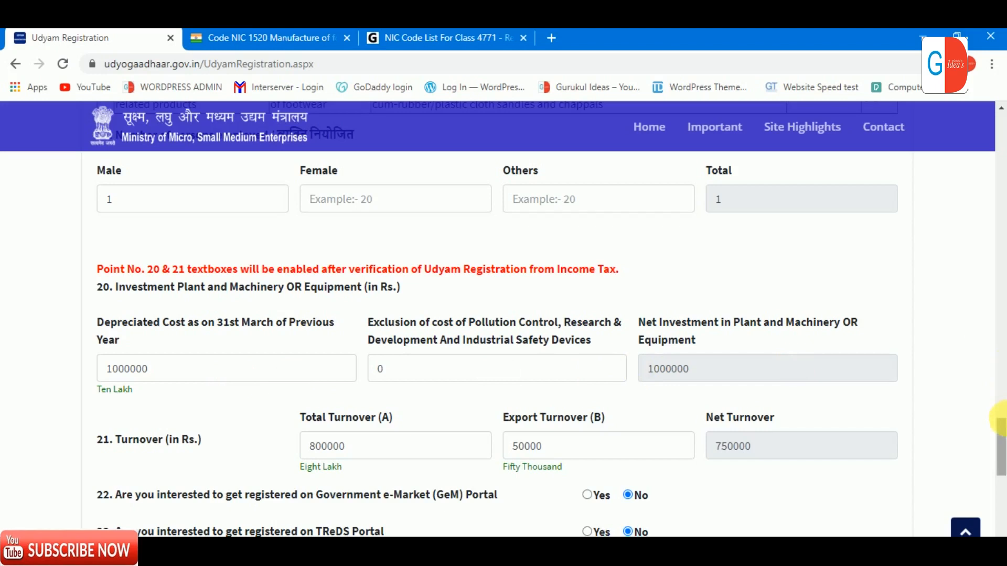
drag(1003, 429, 1002, 454)
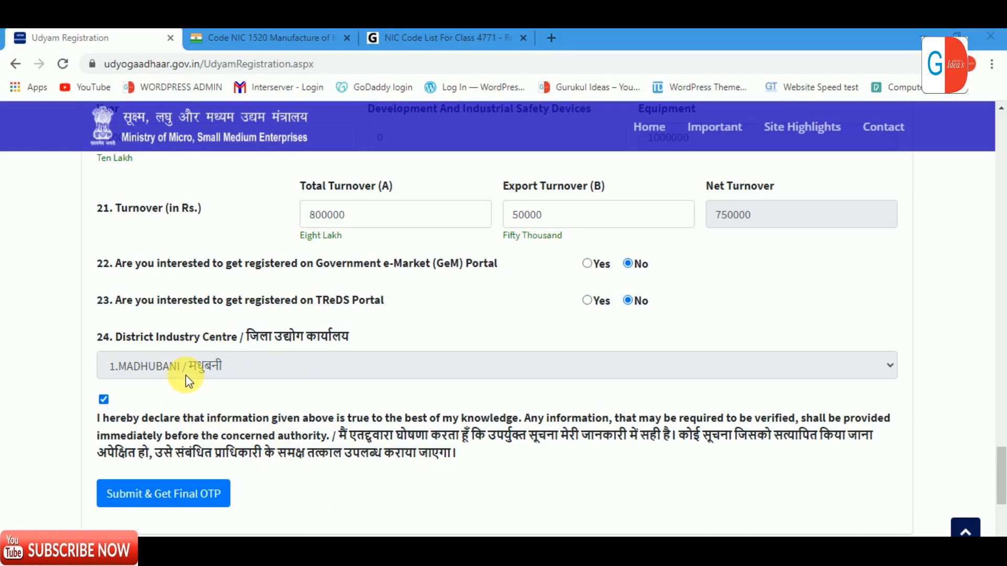
click(105, 401)
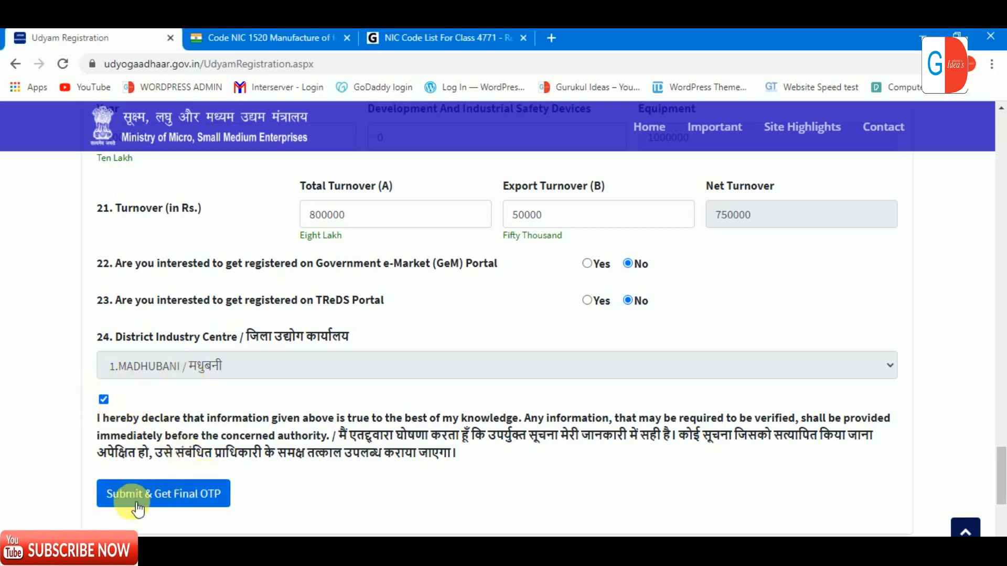
drag(1002, 464, 999, 309)
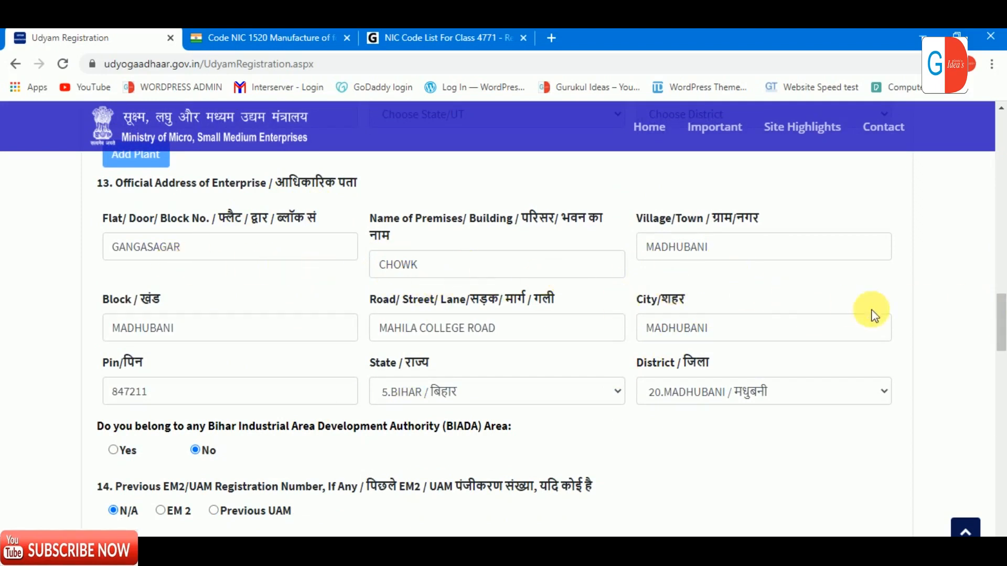
drag(998, 315, 999, 330)
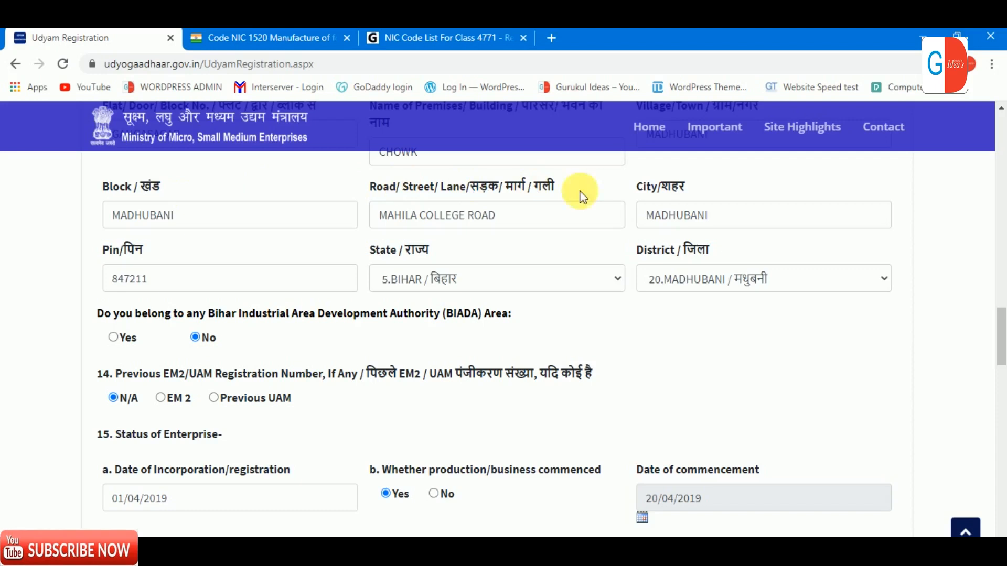
drag(1003, 340, 1000, 377)
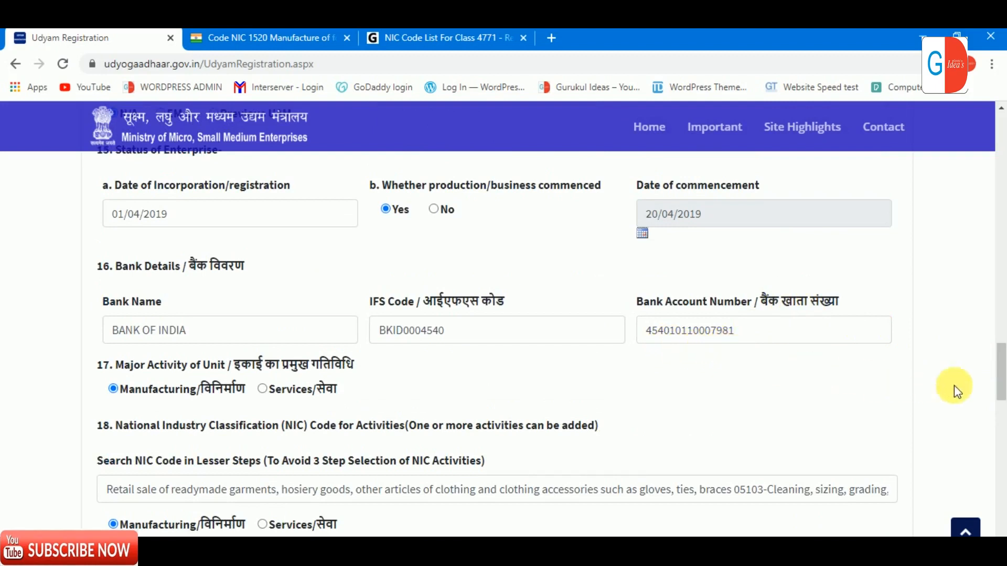
drag(1000, 370, 1000, 446)
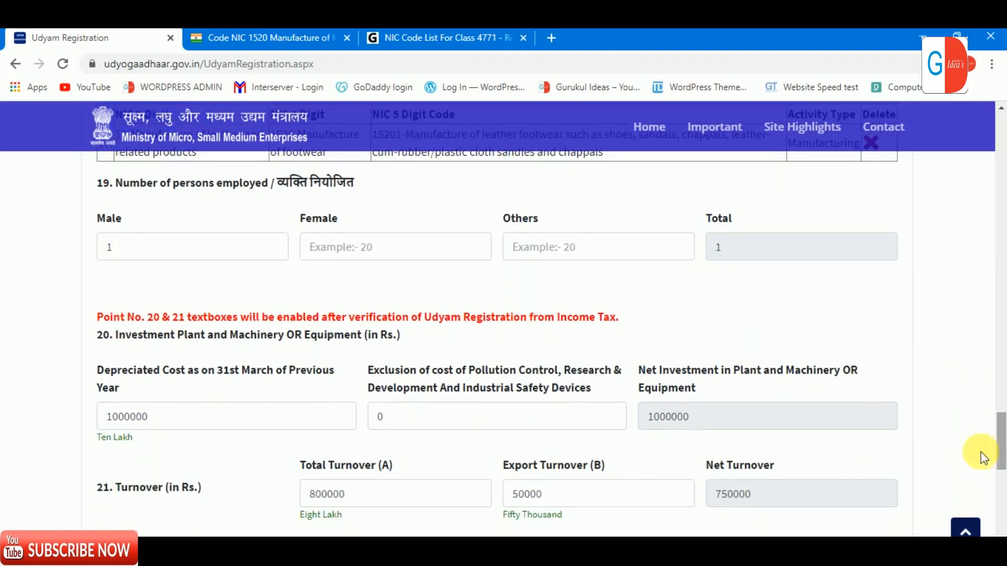
scroll(241, 367, down, 6)
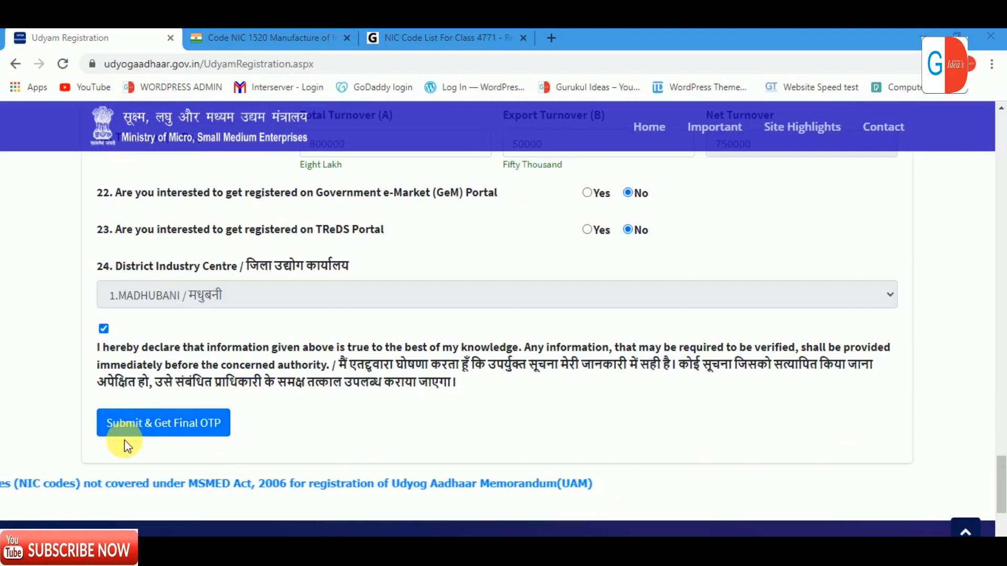
click(207, 428)
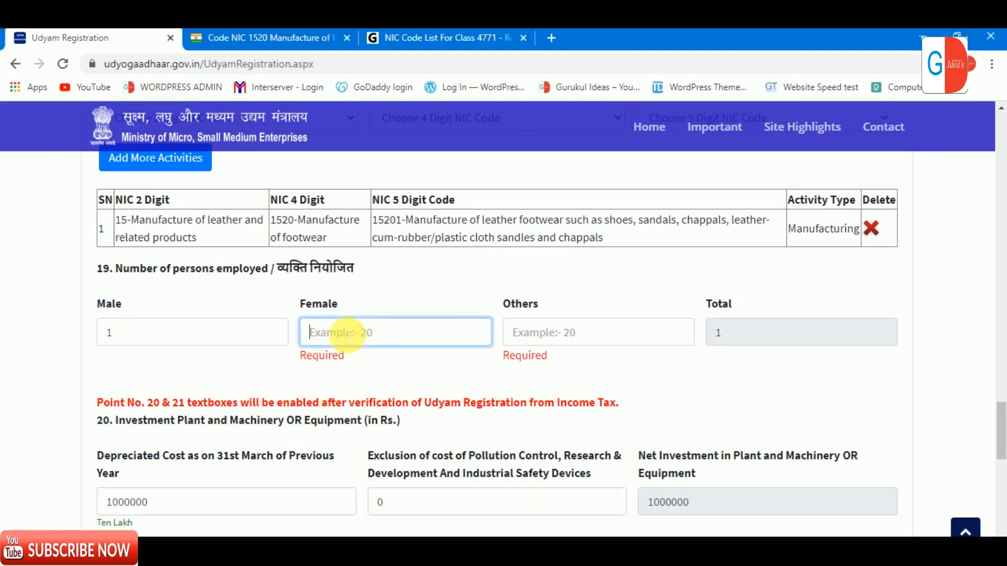
Step: Enter 0 for Female and Others employees, then resubmit the form to request the final OTP
text(0)
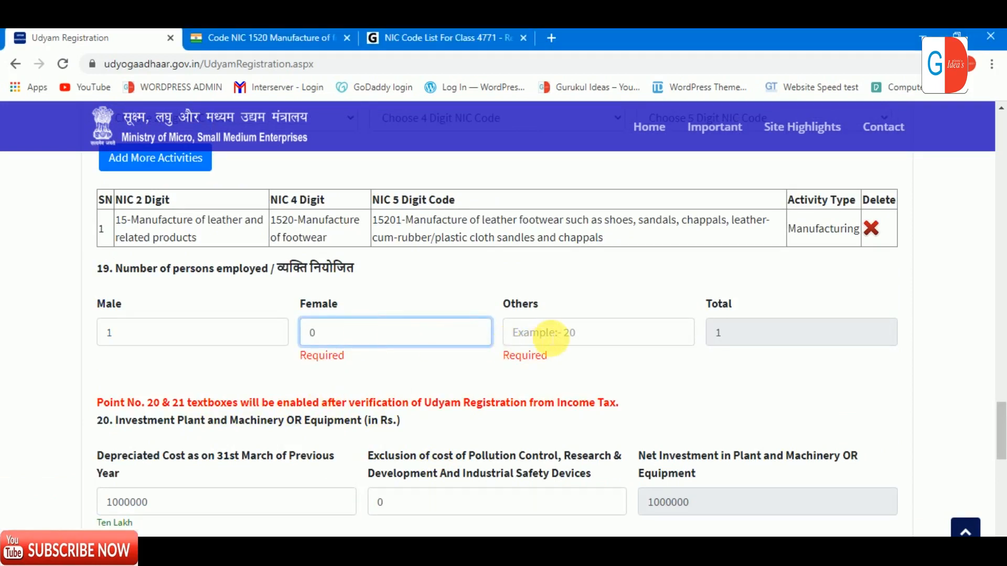
click(552, 336)
text(0)
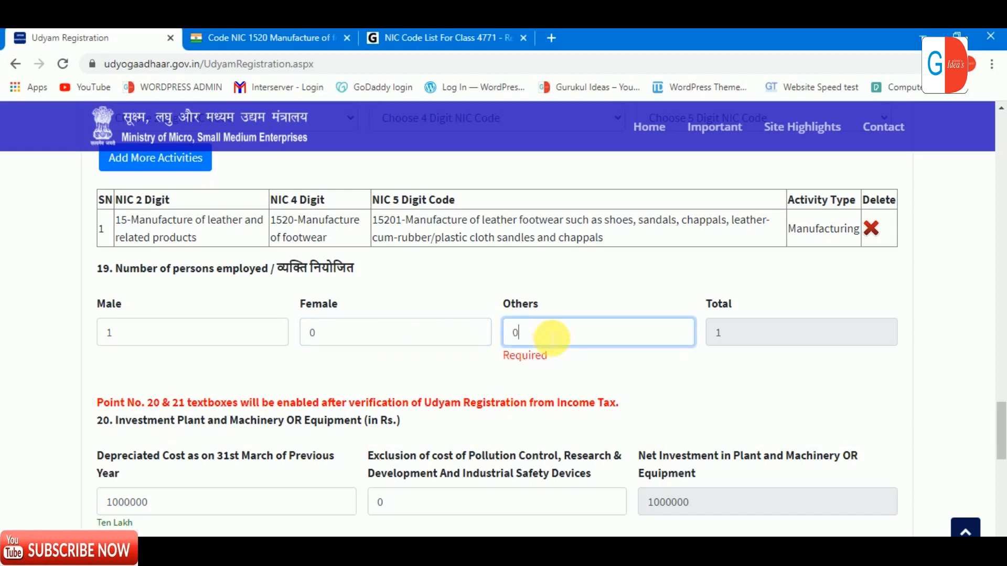
click(378, 373)
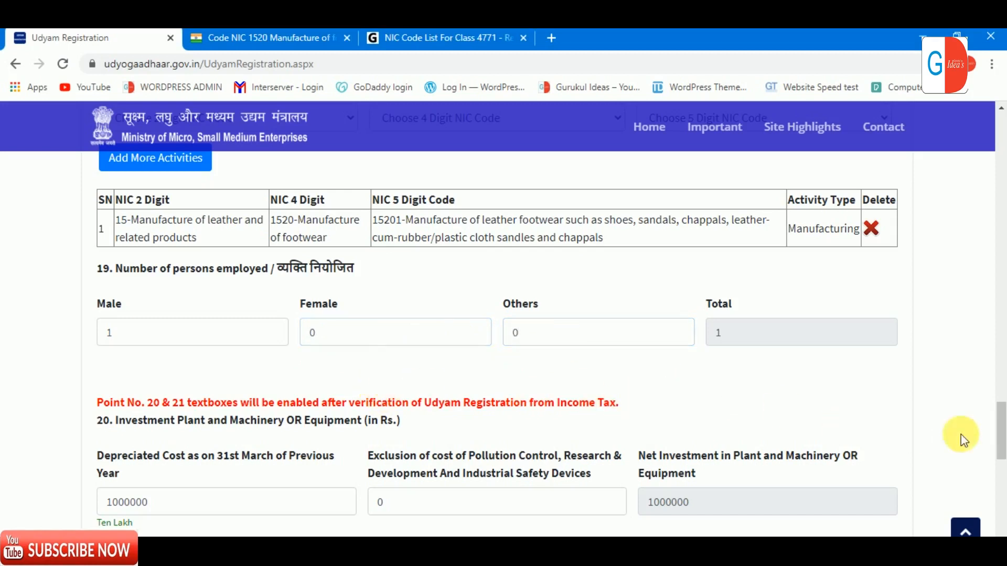
drag(1006, 428, 1002, 485)
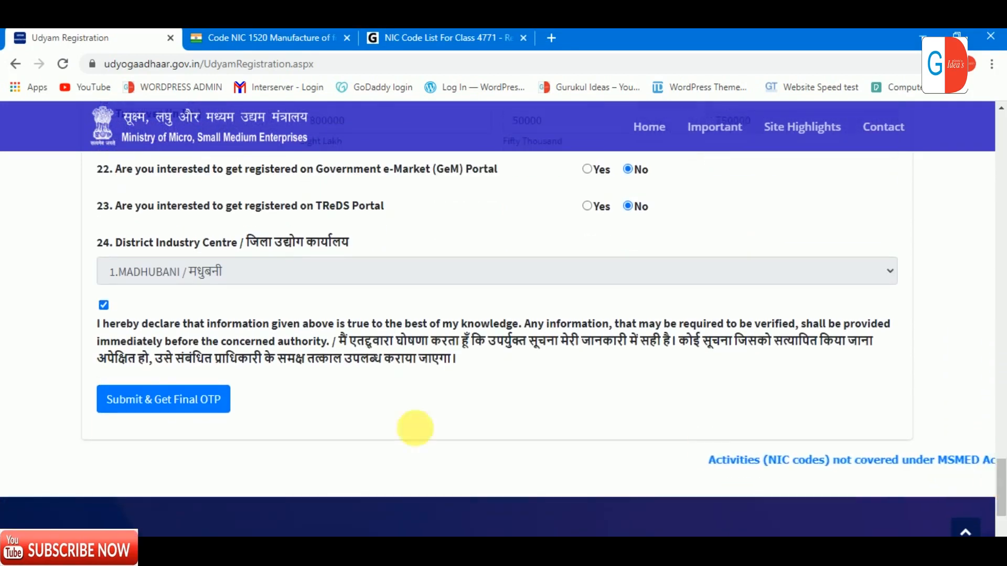
click(175, 399)
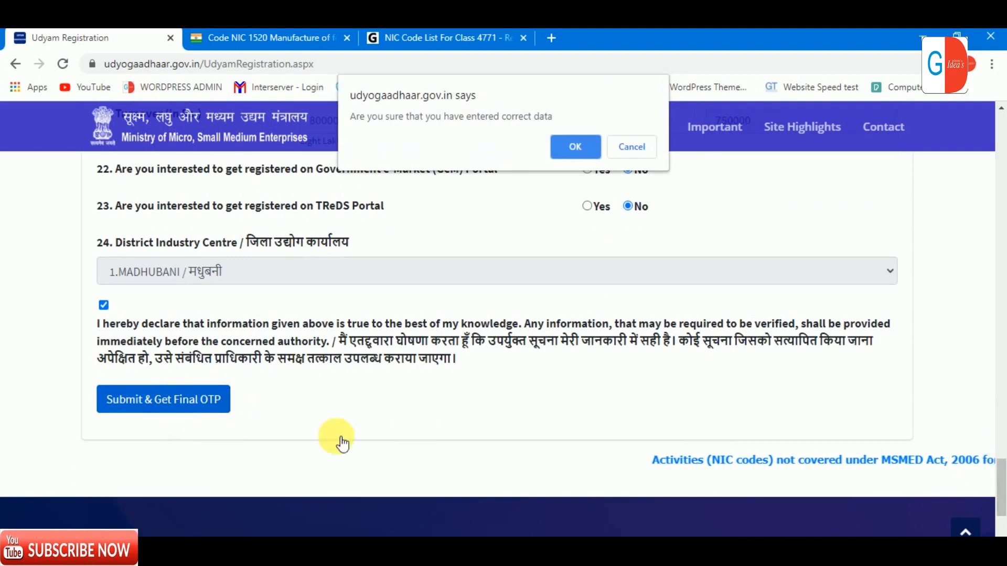
Step: Confirm the entered data is correct and move to the one-time password field
click(559, 147)
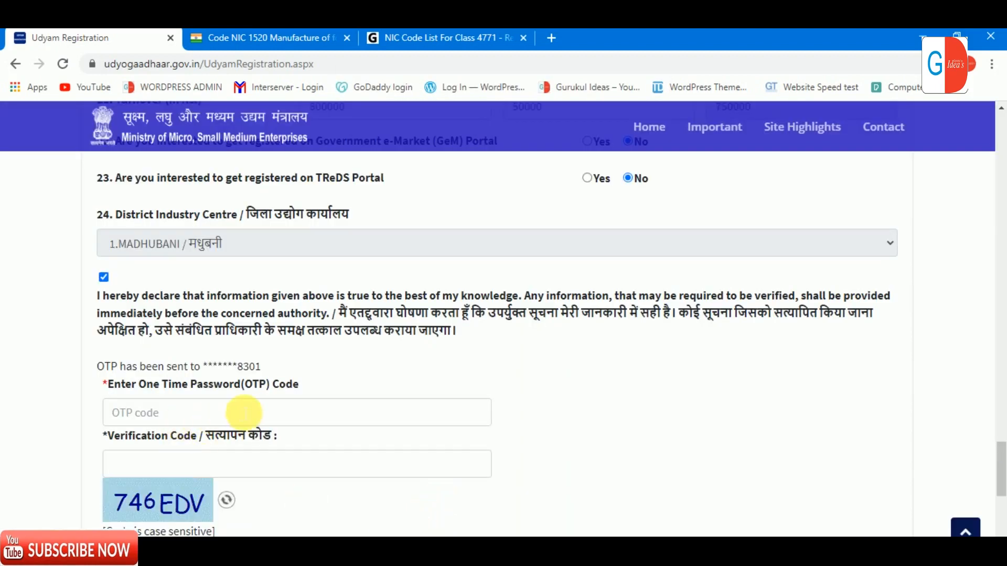
click(168, 414)
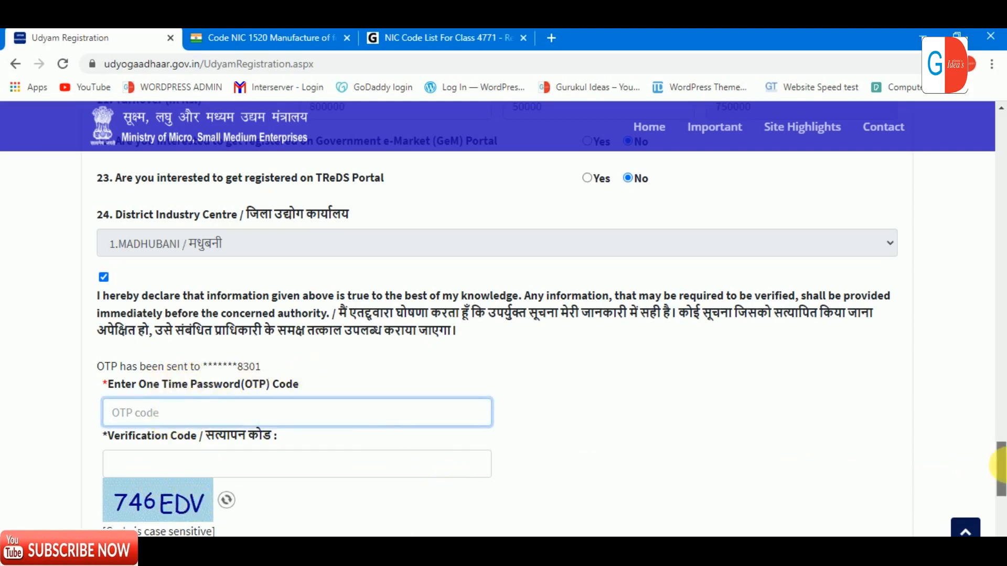
drag(1001, 478, 1001, 503)
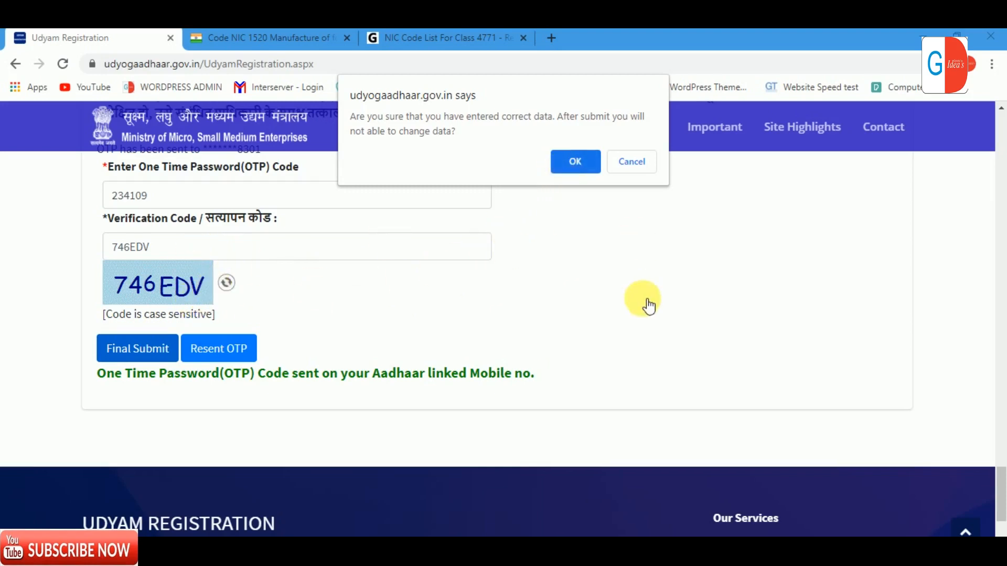
Step: Confirm final submission, copy the new Udyam registration number, and print the thank-you page
click(575, 161)
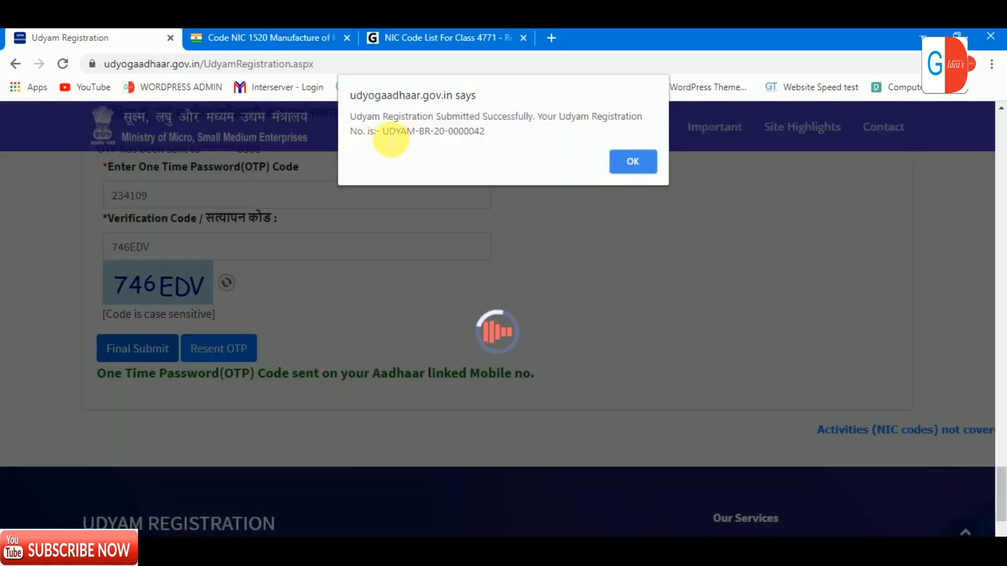
drag(382, 132, 500, 139)
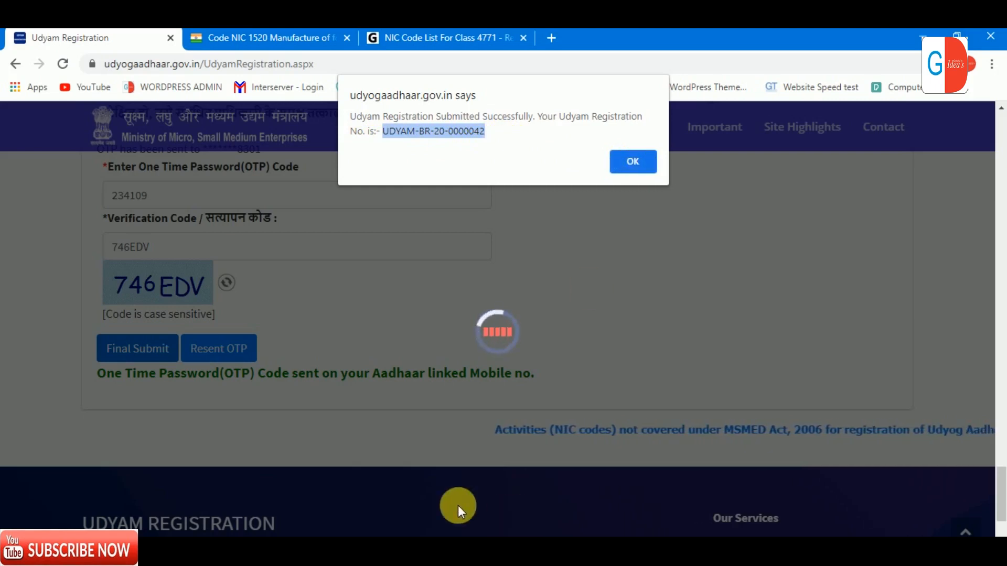
click(635, 158)
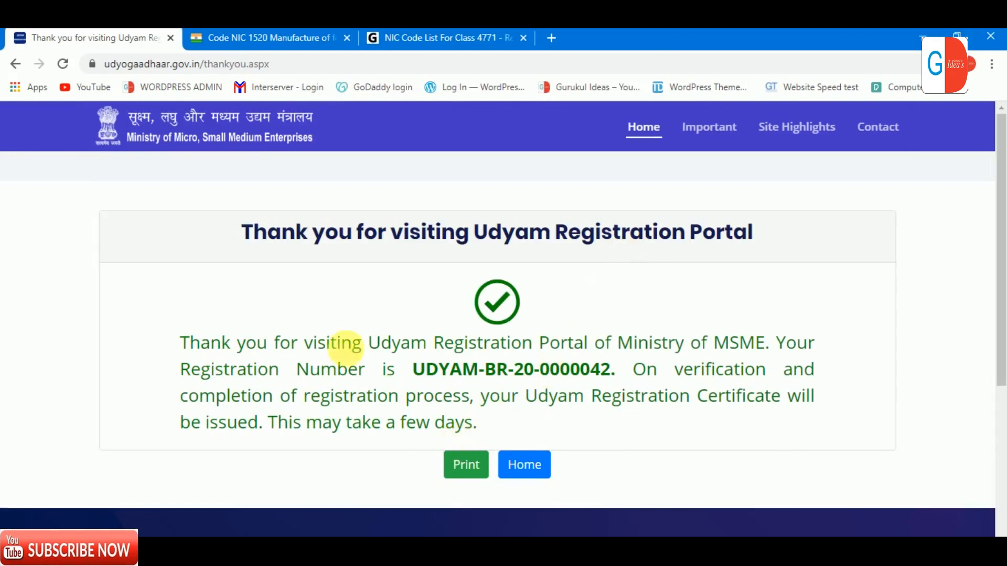
click(466, 466)
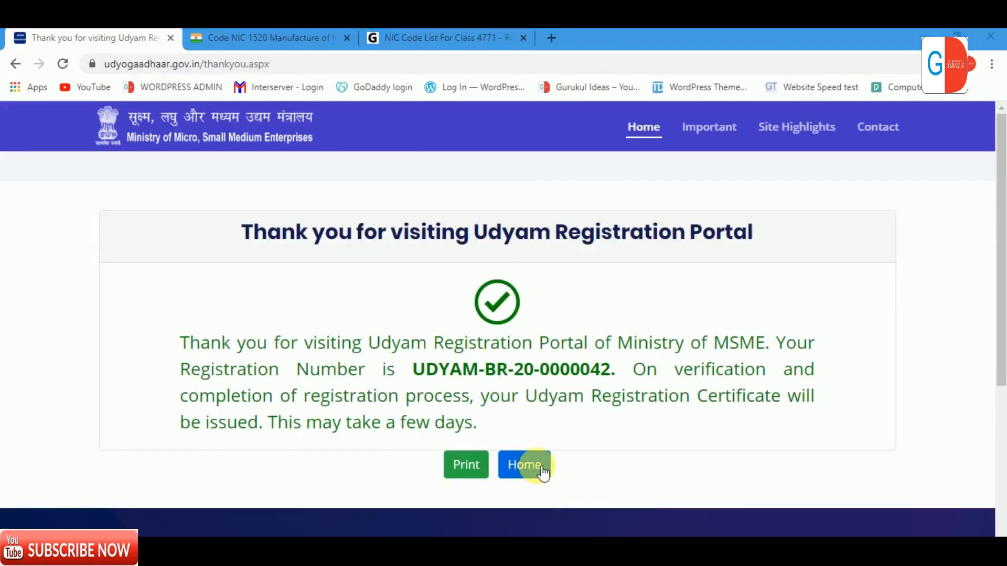
click(537, 470)
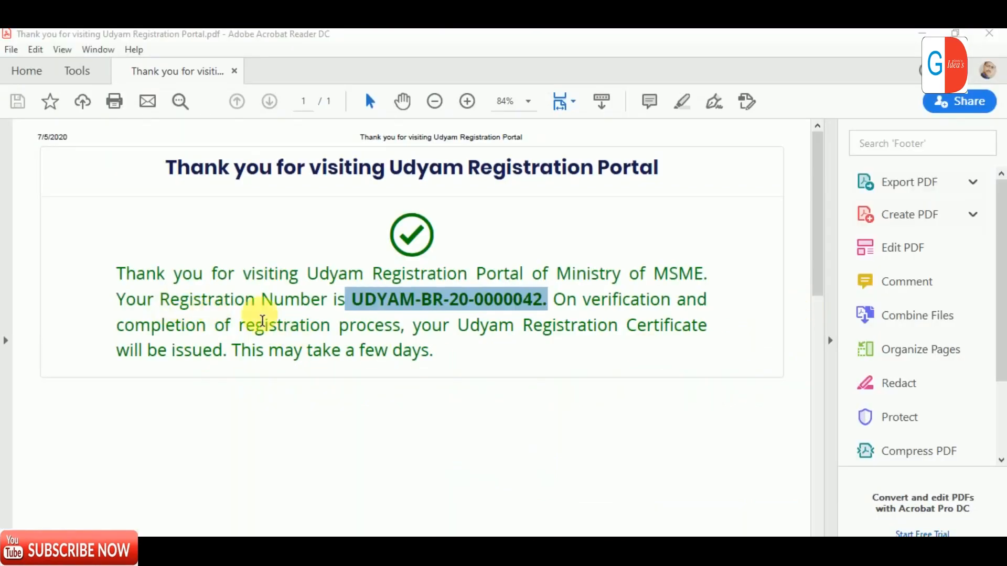
Step: Select the Udyam registration number in the saved thank-you PDF in Acrobat Reader
click(346, 303)
drag(346, 303, 549, 301)
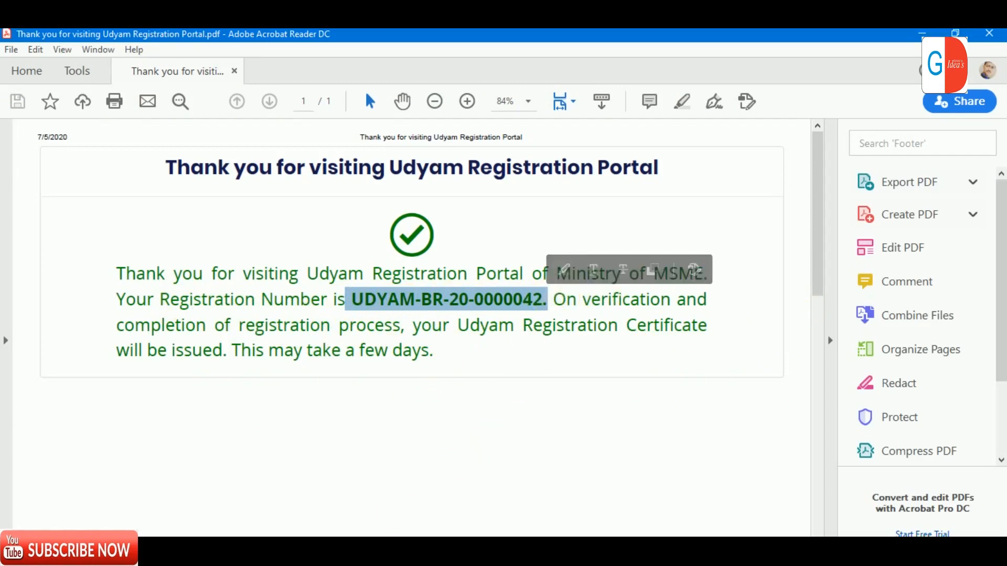